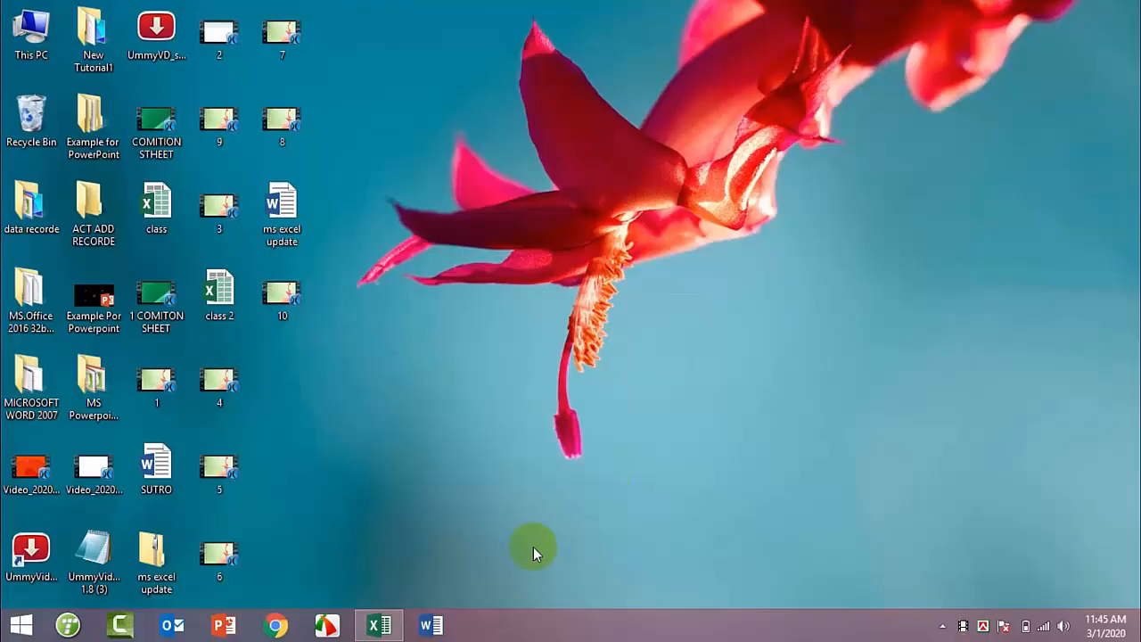
Step: Switch to the class 2 workbook in Excel and open the empty Sheet9
{"action": "left_click", "coordinate": [383, 624]}
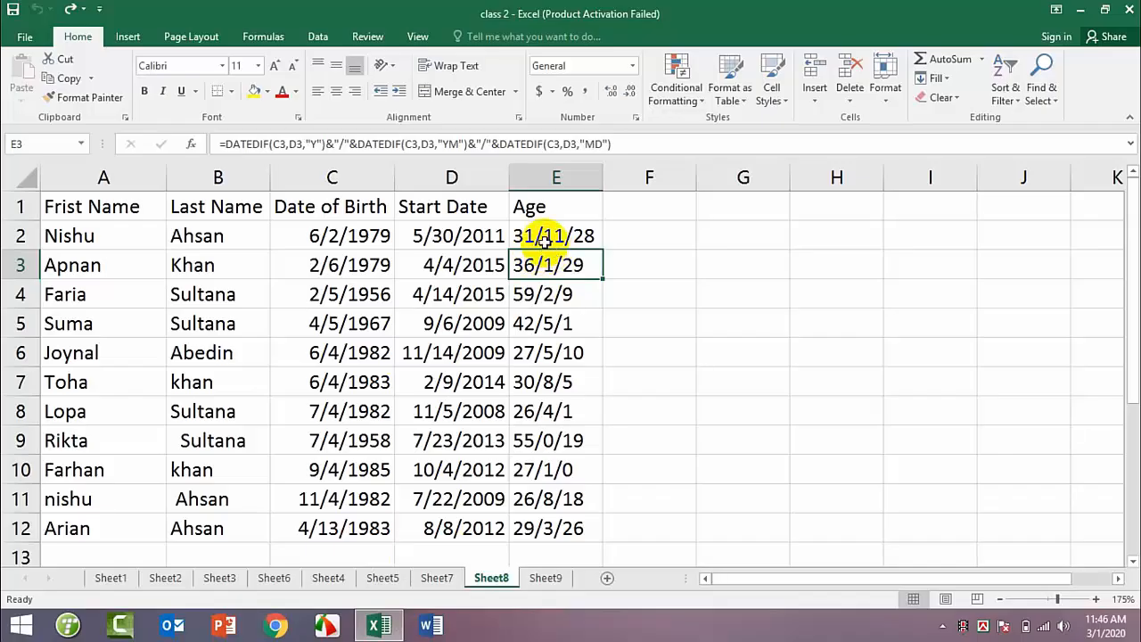
{"action": "left_click", "coordinate": [545, 578]}
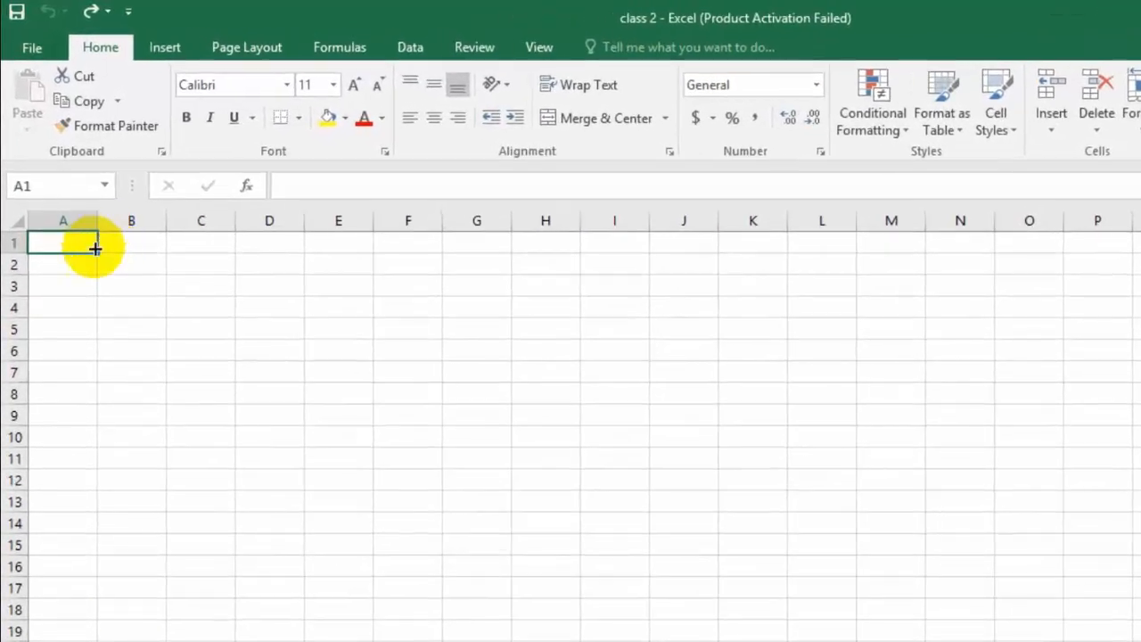
{"action": "scroll", "coordinate": [100, 271], "scroll_direction": "up", "scroll_amount": 3, "text": "ctrl"}
Step: Merge and center A1:A2 and, separately, B1:B2 to form two header cells
{"action": "left_click_drag", "start_coordinate": [99, 255], "coordinate": [101, 280]}
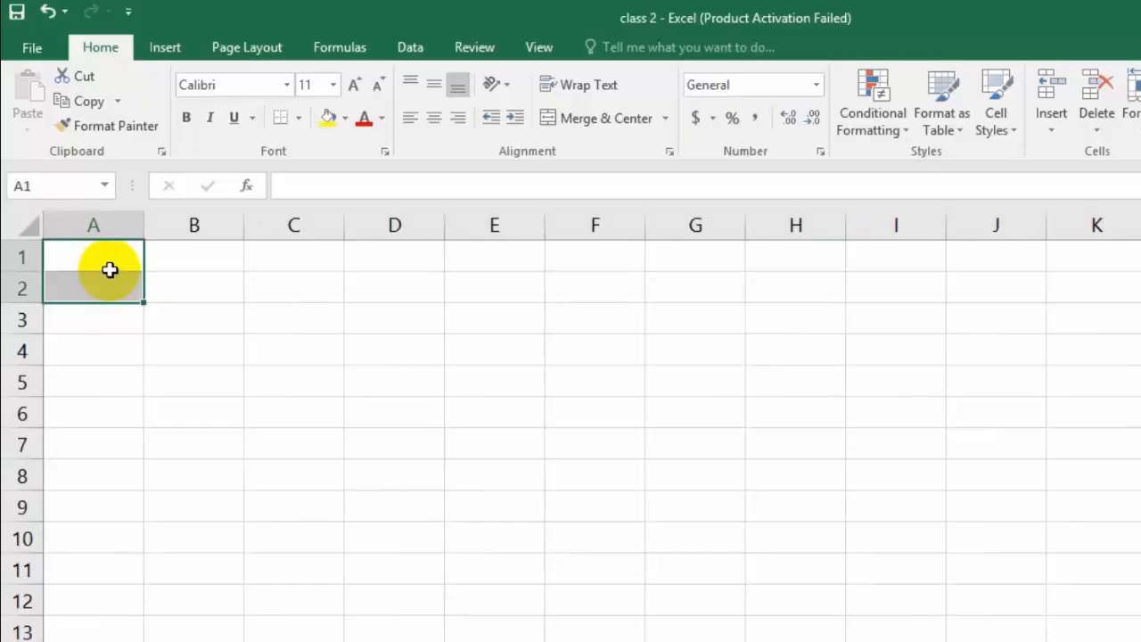
{"action": "left_click", "coordinate": [603, 120]}
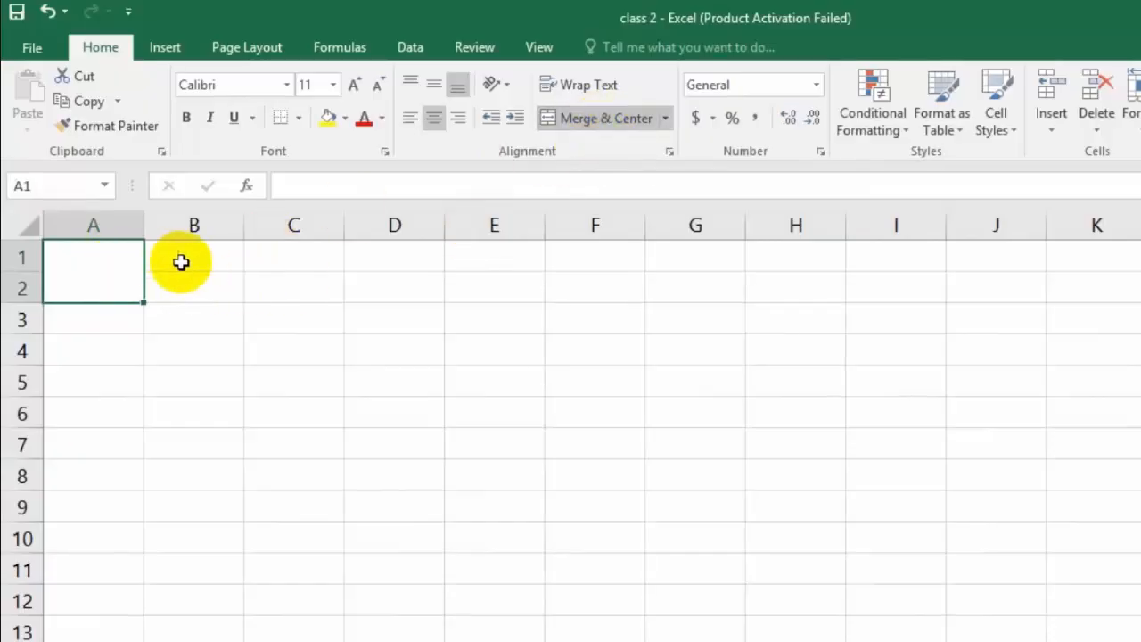
{"action": "left_click_drag", "start_coordinate": [189, 257], "coordinate": [190, 284]}
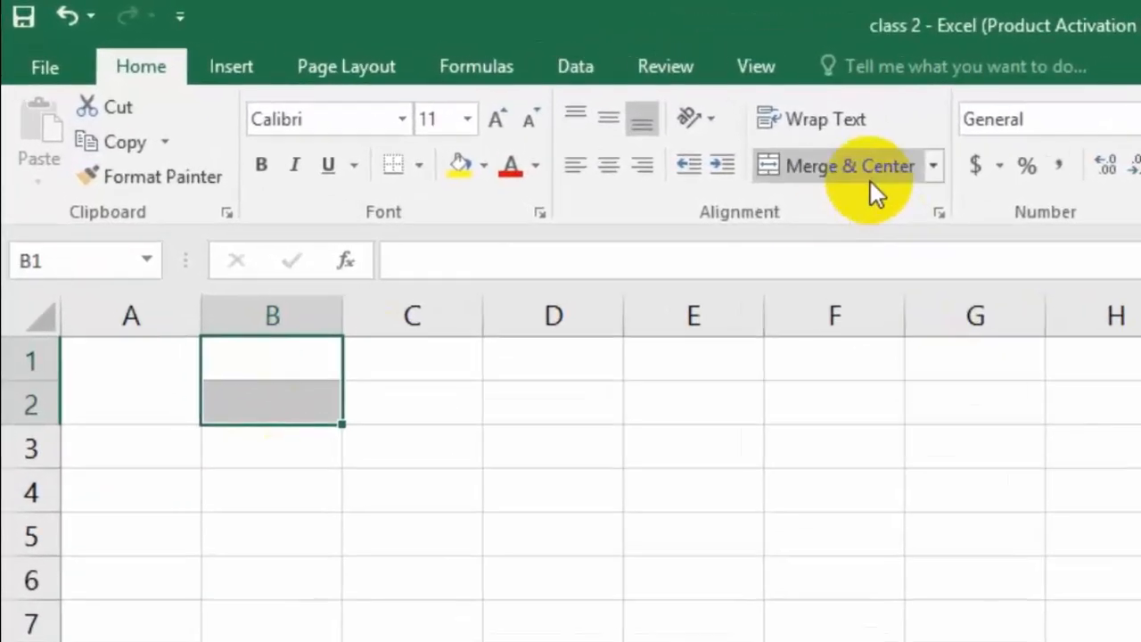
{"action": "left_click", "coordinate": [889, 183]}
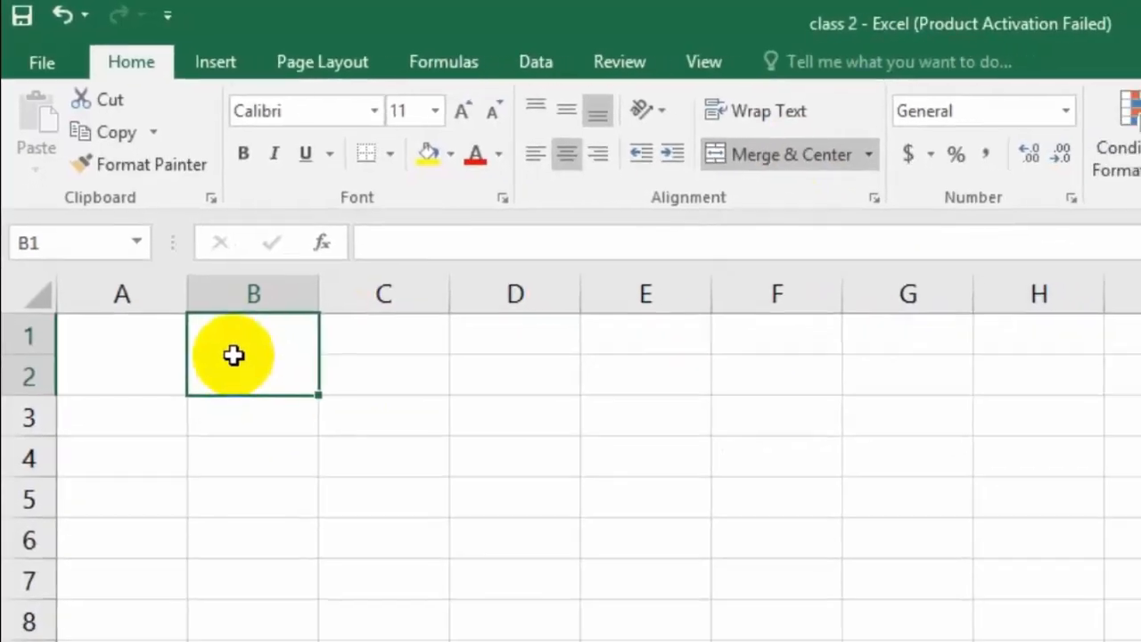
{"action": "left_click", "coordinate": [100, 358]}
{"action": "left_click", "coordinate": [234, 354]}
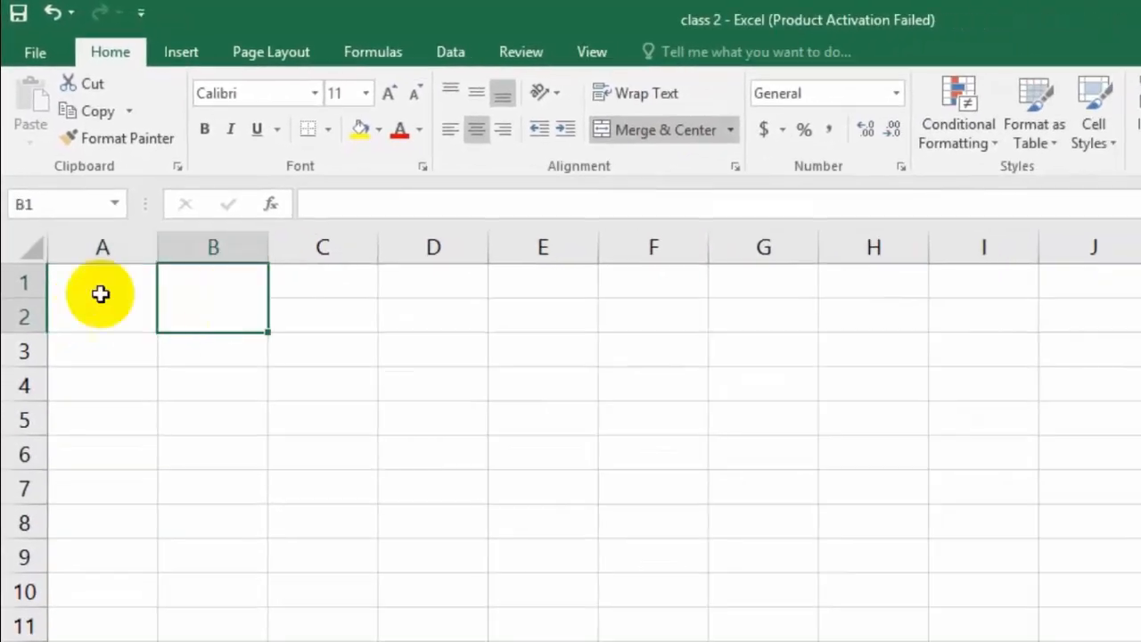
Step: Enter the heading "Branch name" in the merged cell A1
{"action": "left_click", "coordinate": [100, 353]}
{"action": "left_click", "coordinate": [235, 352]}
{"action": "left_click", "coordinate": [95, 303]}
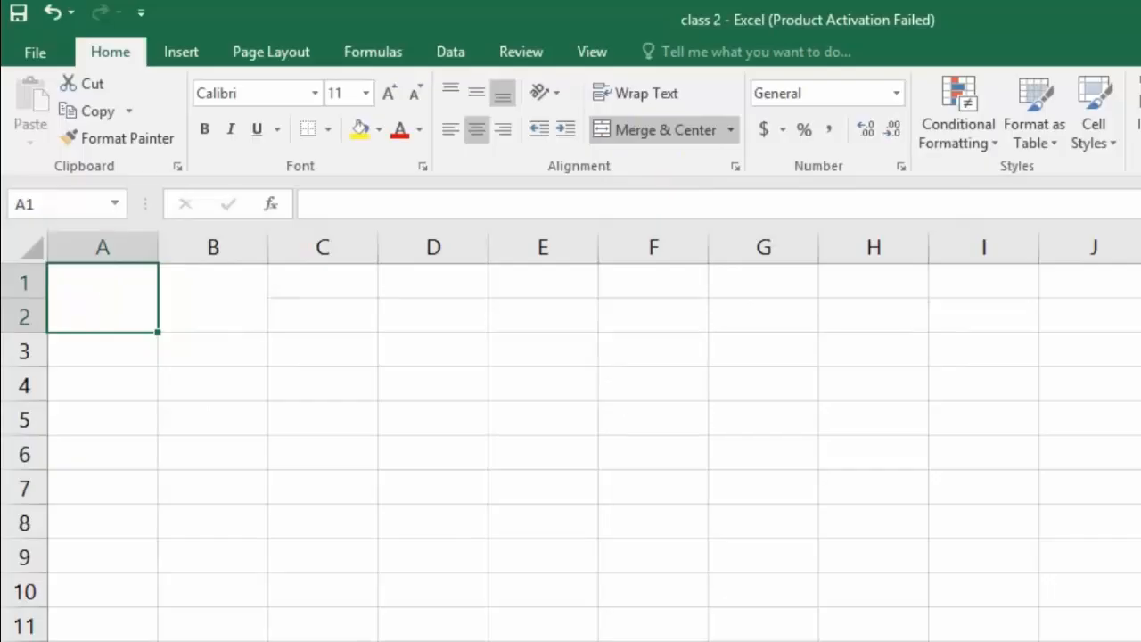
{"action": "type", "text": "Branch"}
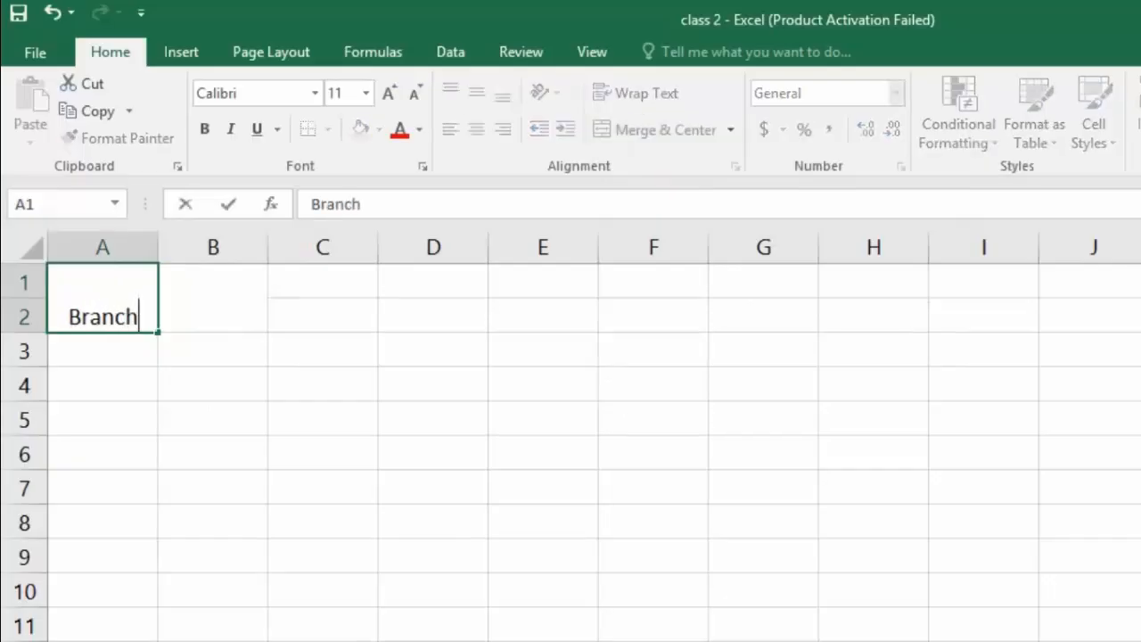
{"action": "type", "text": " name"}
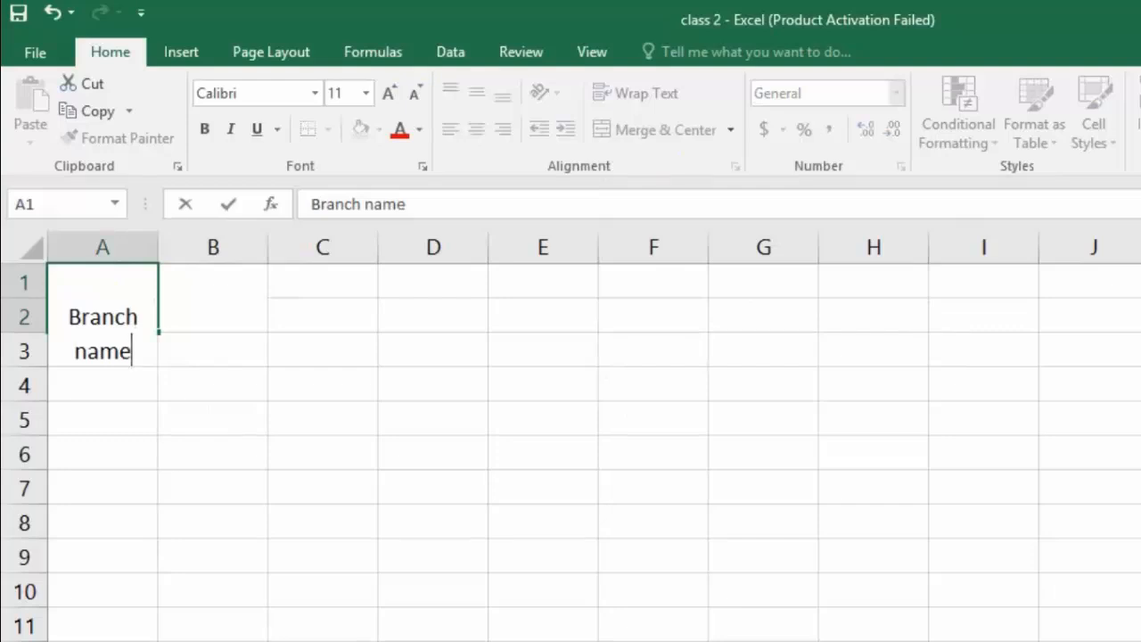
{"action": "key", "text": "Tab"}
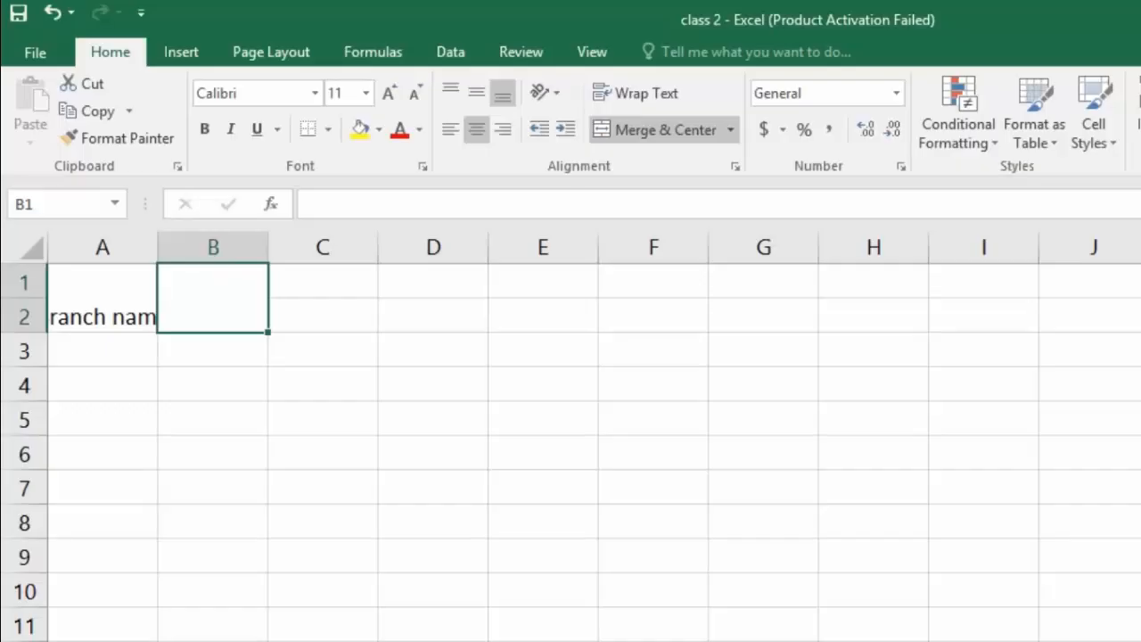
Step: Enter "cash in had & bank" in merged cell B1 with a line break before "& bank", and widen column B to fit it
{"action": "type", "text": "cash in"}
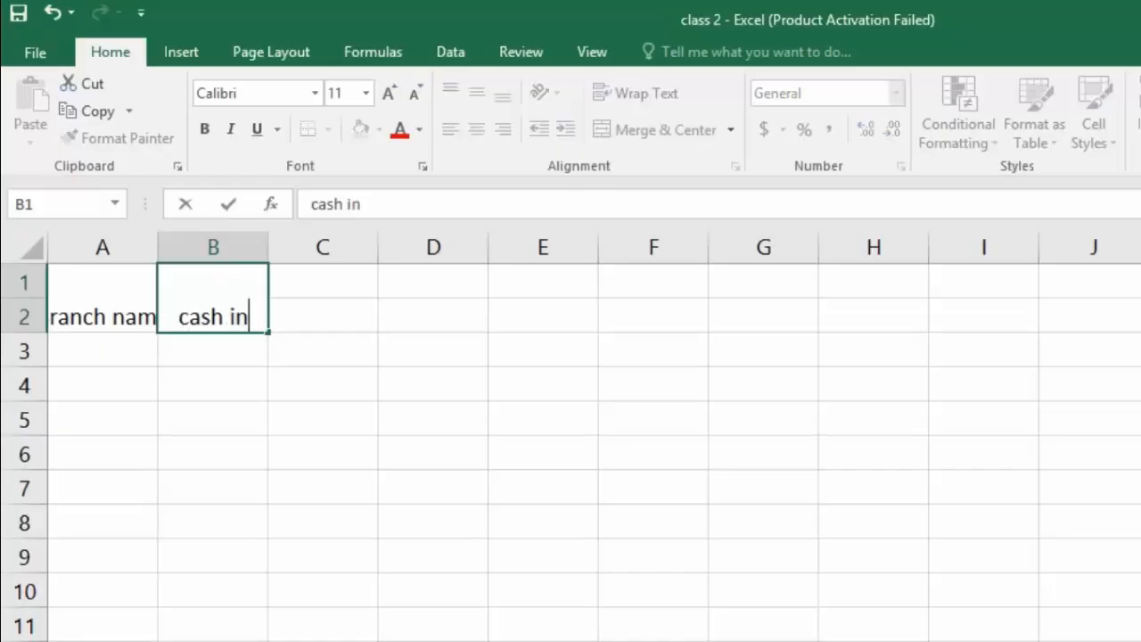
{"action": "type", "text": " had"}
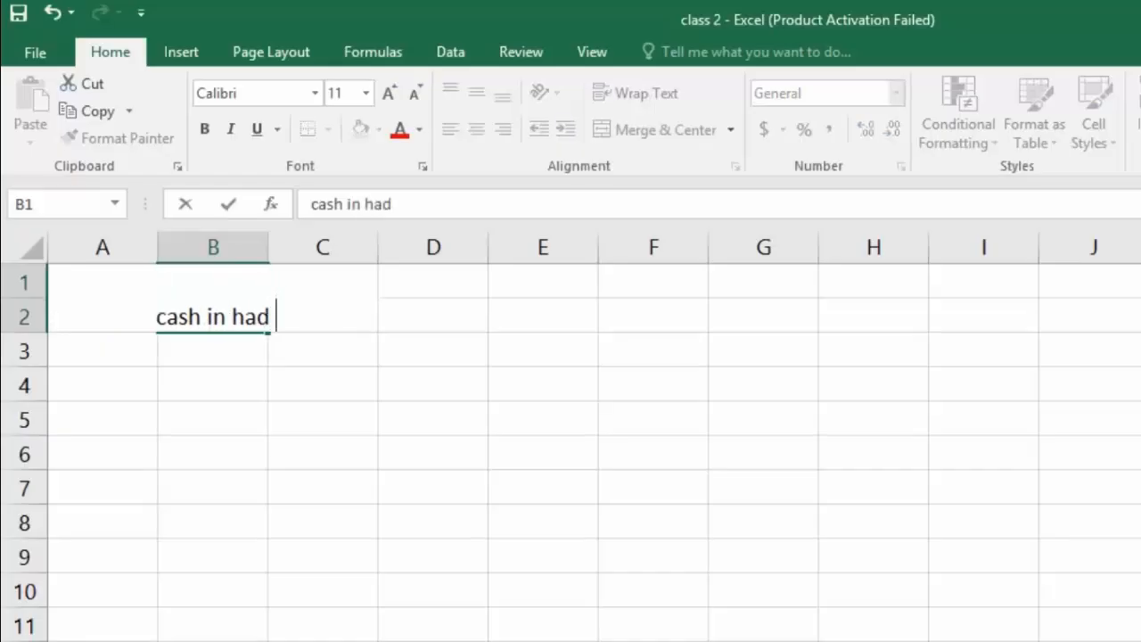
{"action": "key", "text": "alt"}
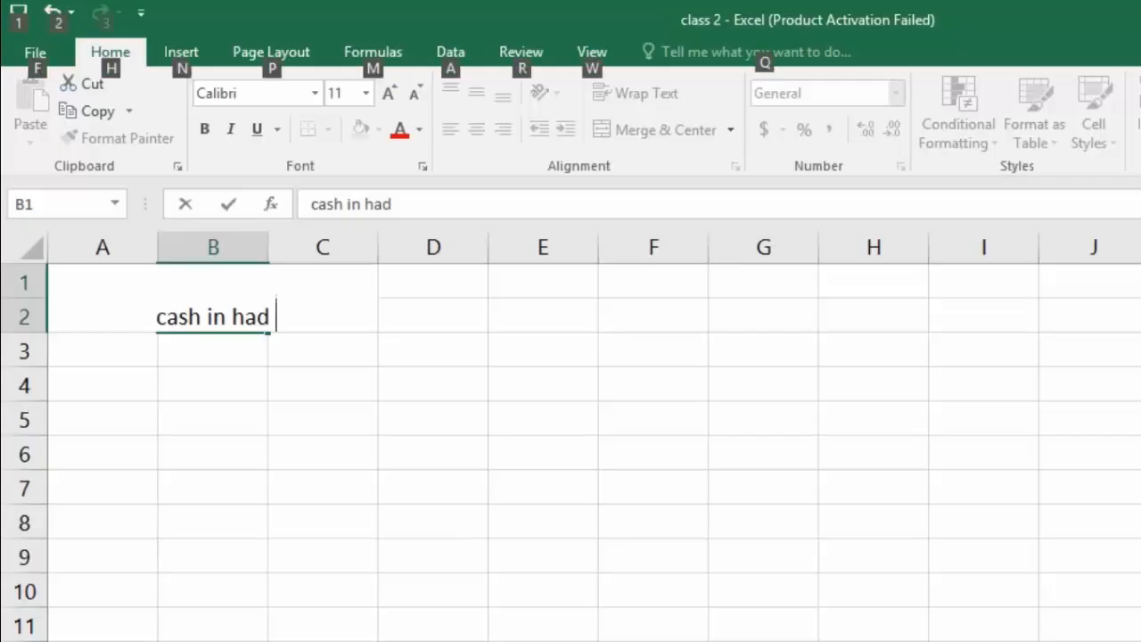
{"action": "key", "text": "alt+Return"}
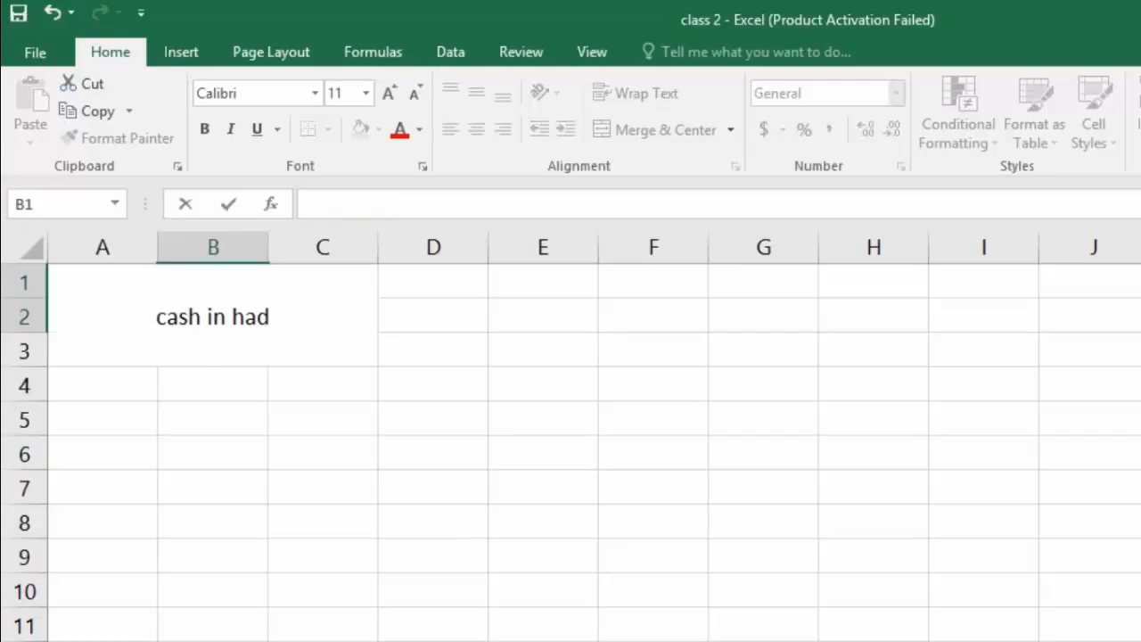
{"action": "type", "text": "& ban"}
{"action": "key", "text": "Return"}
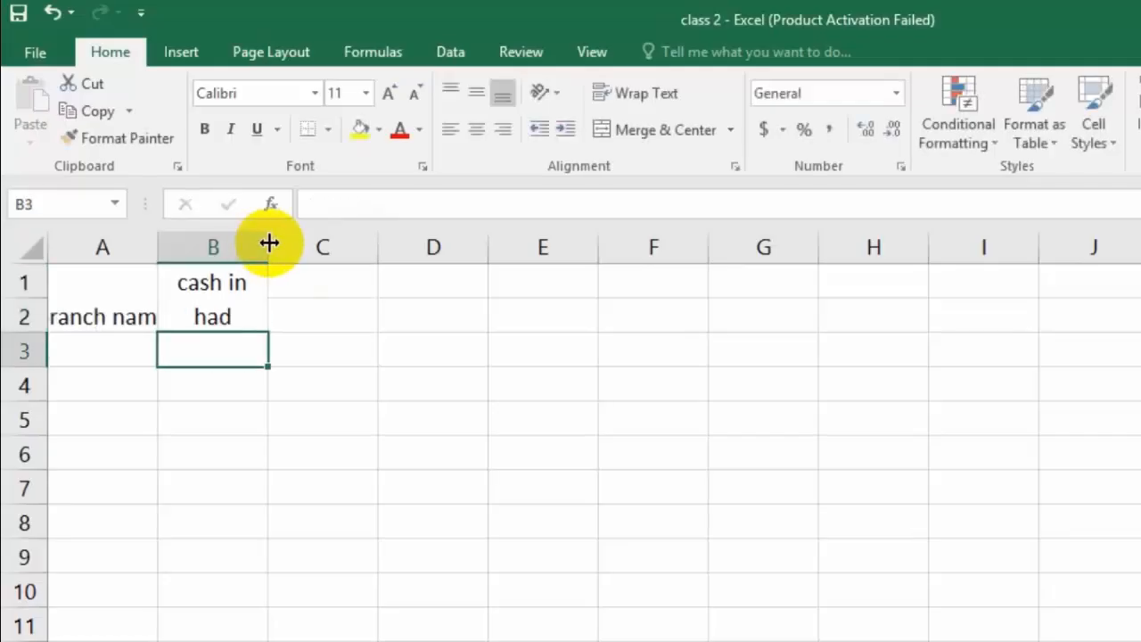
{"action": "left_click_drag", "start_coordinate": [270, 243], "coordinate": [333, 241]}
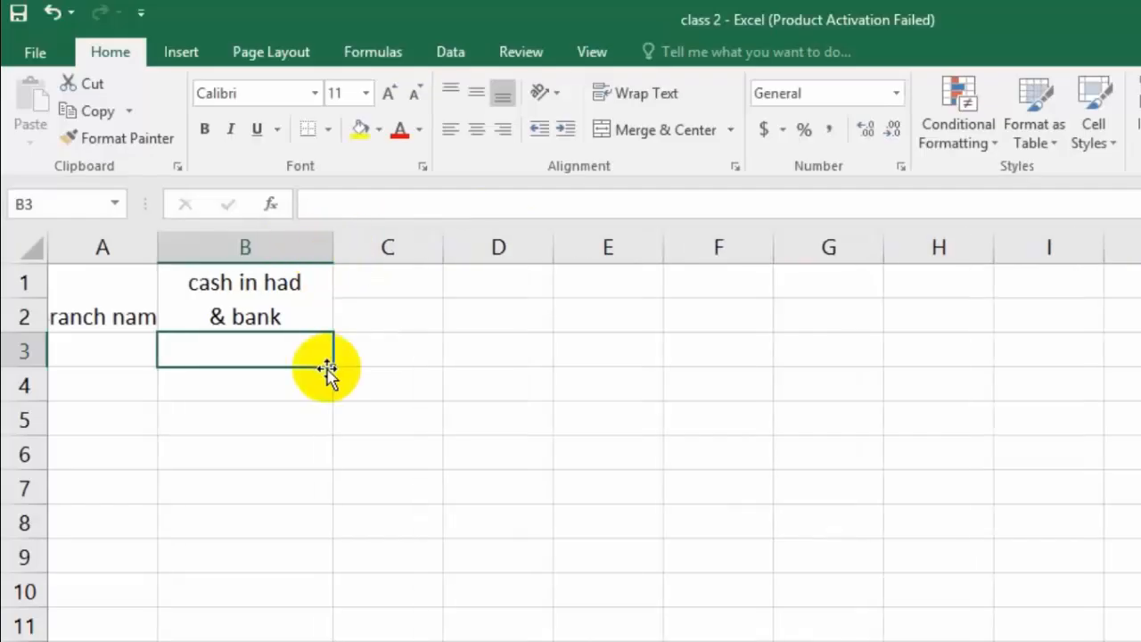
Step: Merge and center C1:G1 and enter the heading "Collection Against" in it
{"action": "left_click", "coordinate": [381, 286]}
{"action": "left_click_drag", "start_coordinate": [380, 286], "coordinate": [787, 285]}
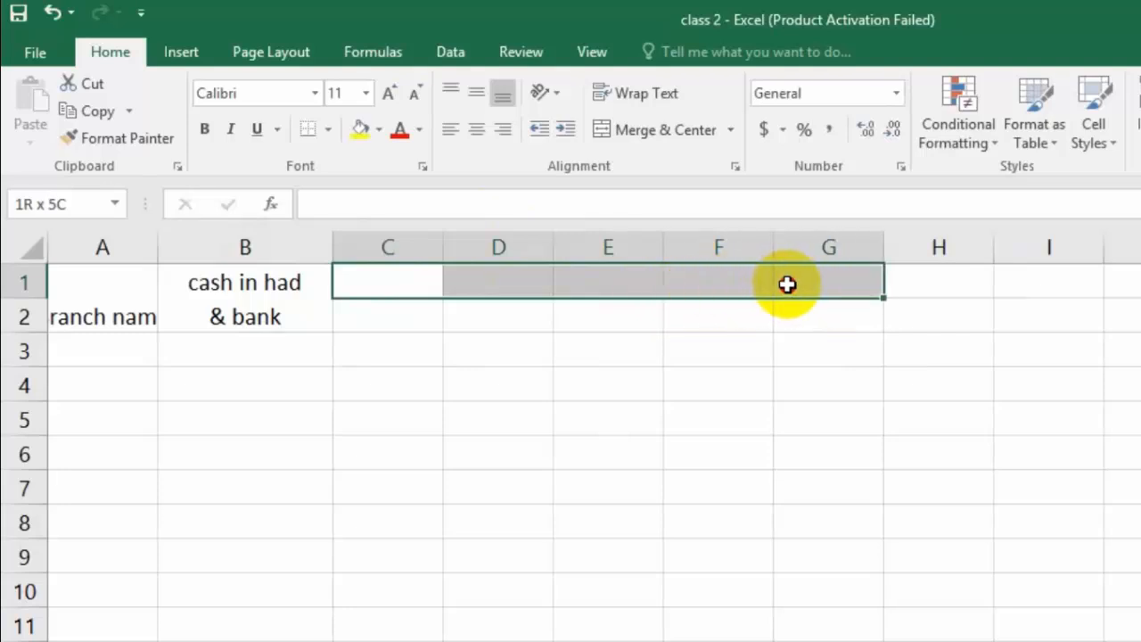
{"action": "left_click_drag", "start_coordinate": [787, 285], "coordinate": [787, 284]}
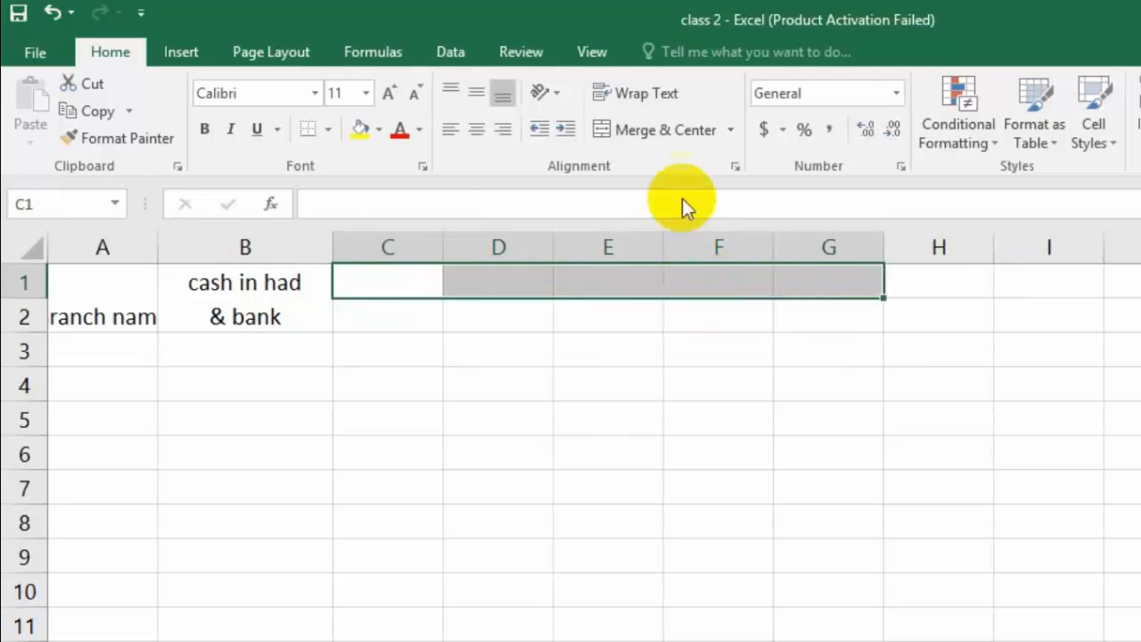
{"action": "left_click", "coordinate": [673, 135]}
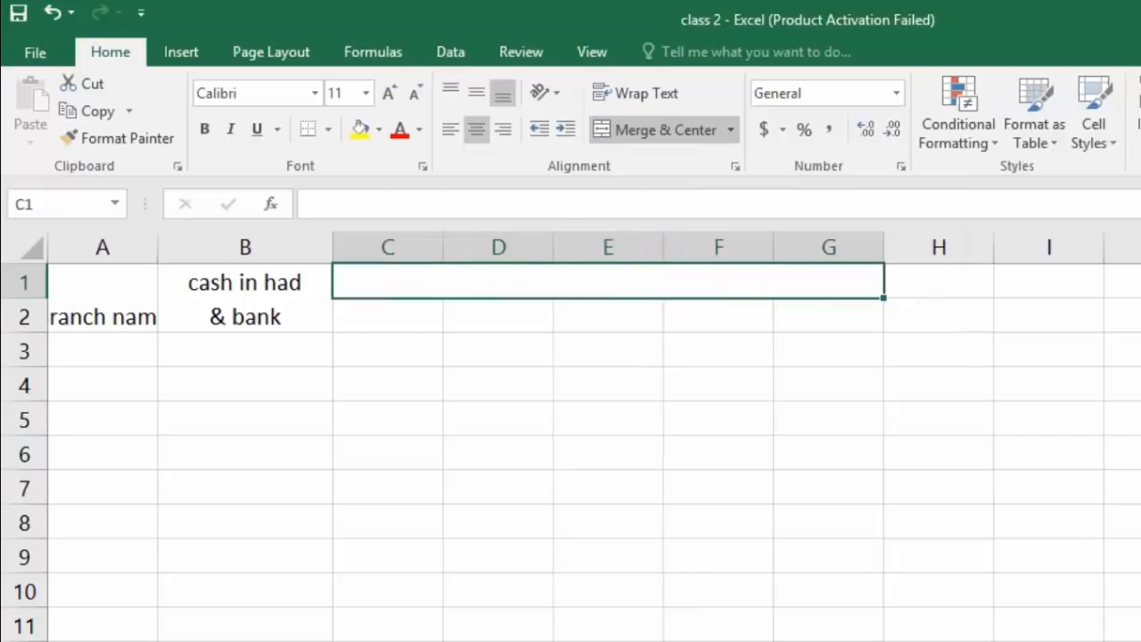
{"action": "type", "text": "Co"}
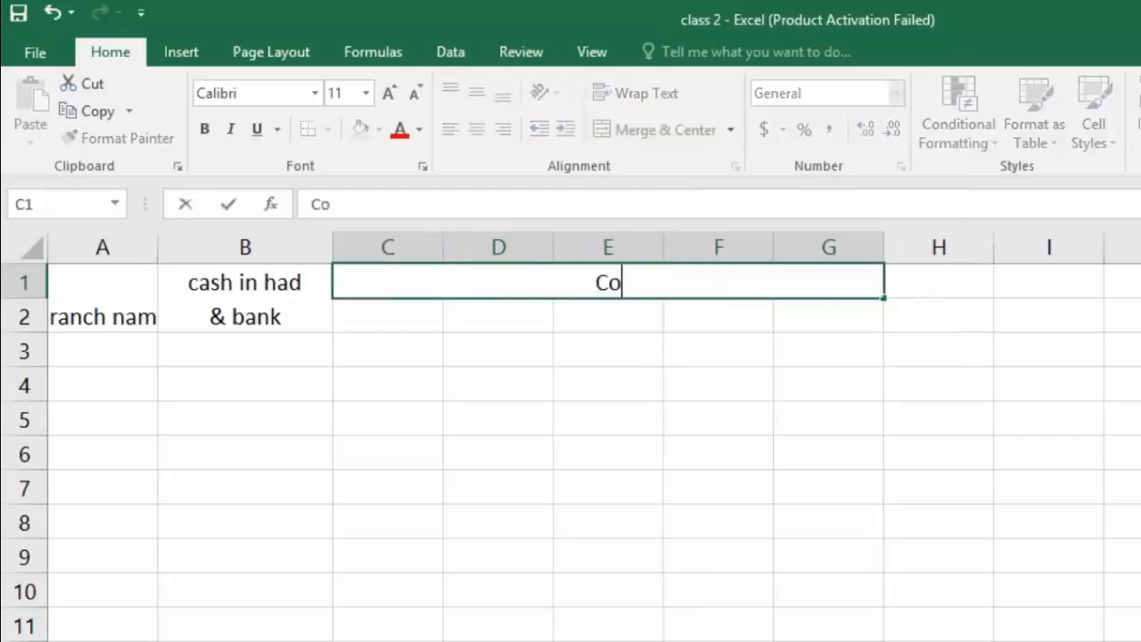
{"action": "type", "text": "llecti"}
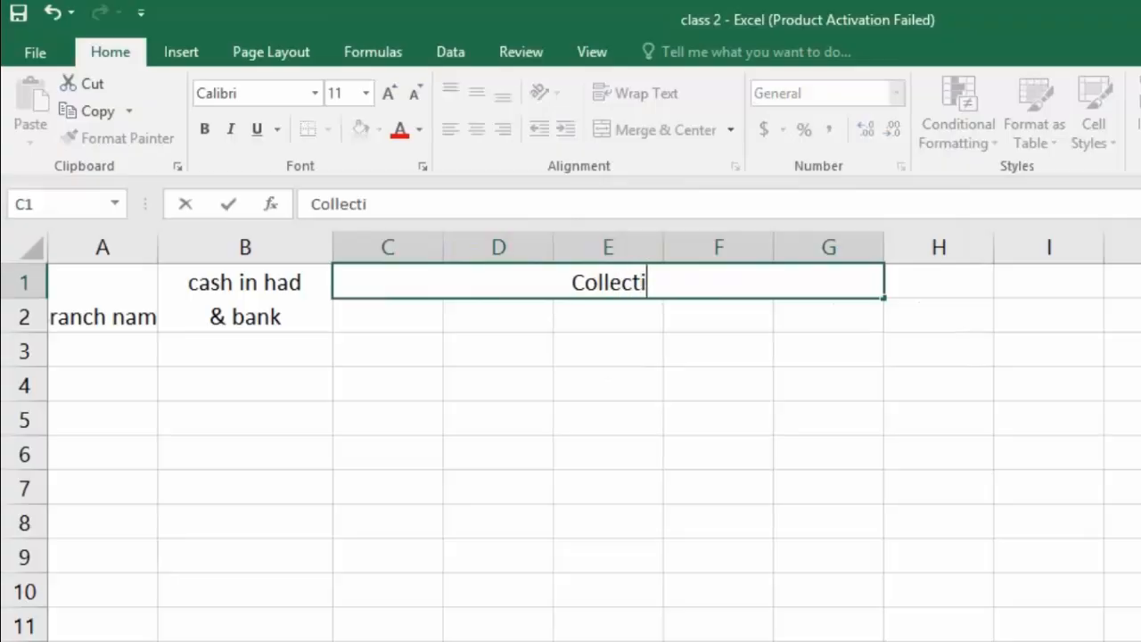
{"action": "type", "text": "on Against"}
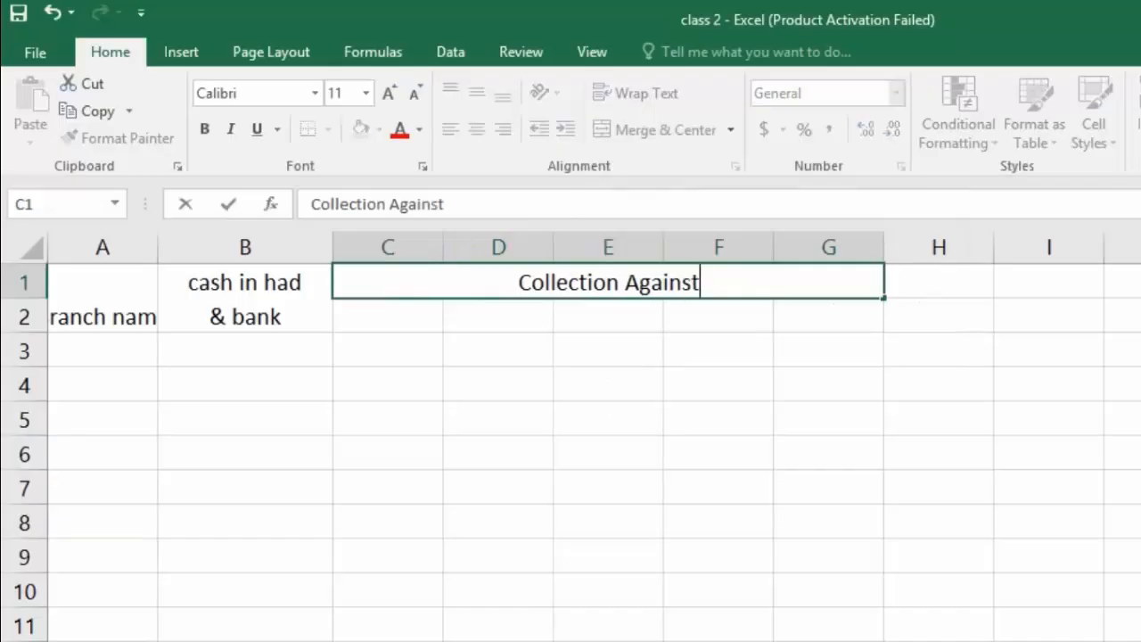
{"action": "left_click", "coordinate": [401, 316]}
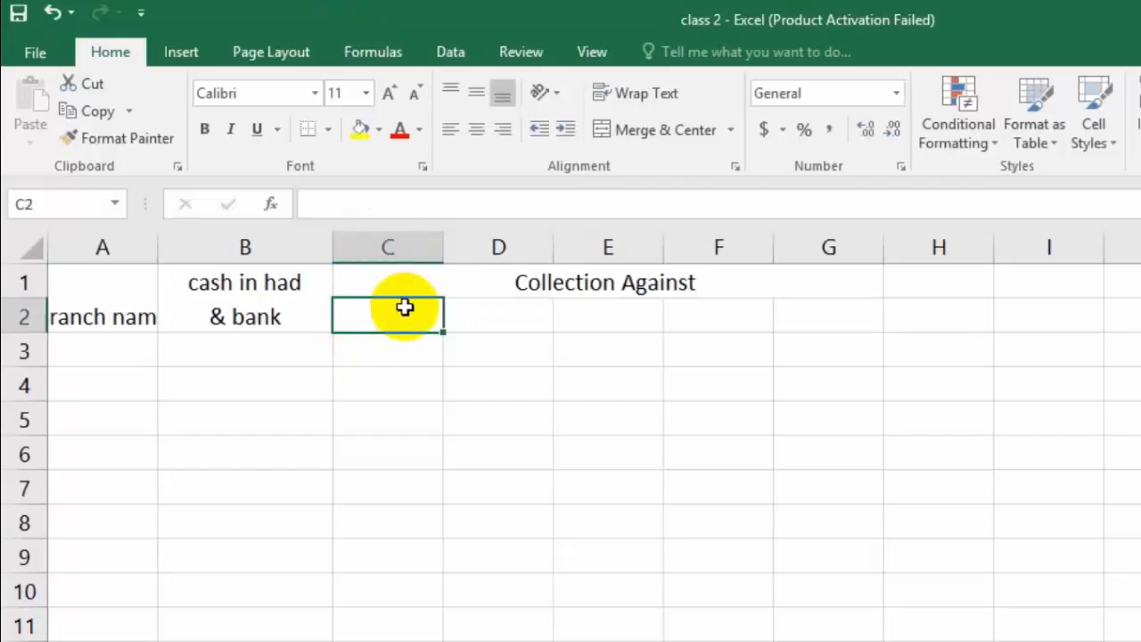
Step: Insert a new column C before the "Collection Against" block, and merge and center C1:C2
{"action": "left_click", "coordinate": [402, 245]}
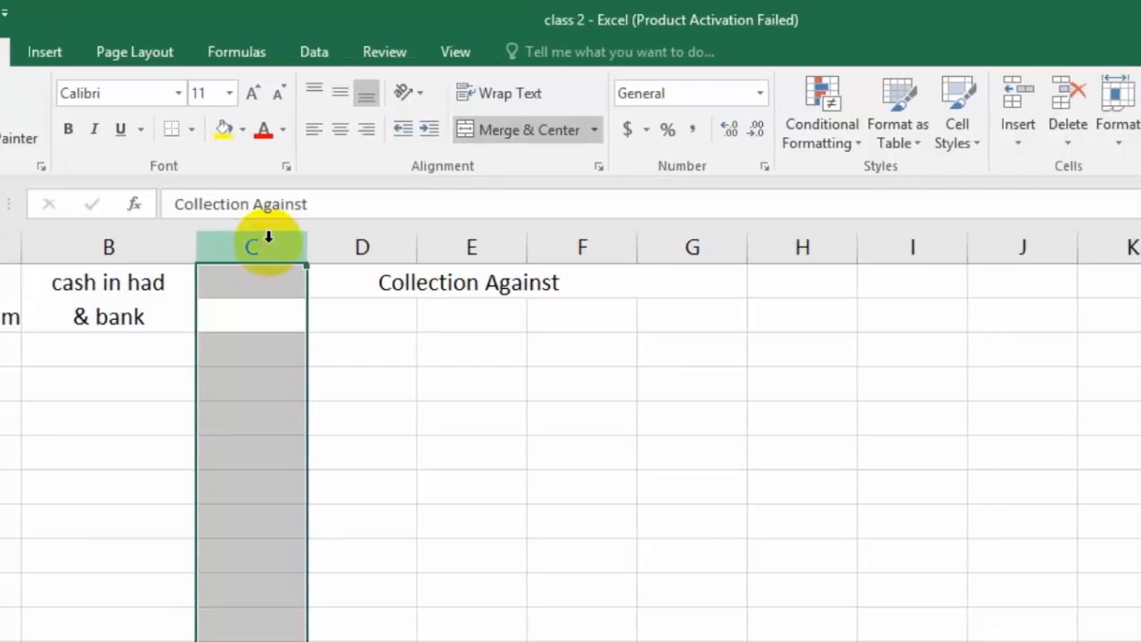
{"action": "left_click", "coordinate": [1015, 95]}
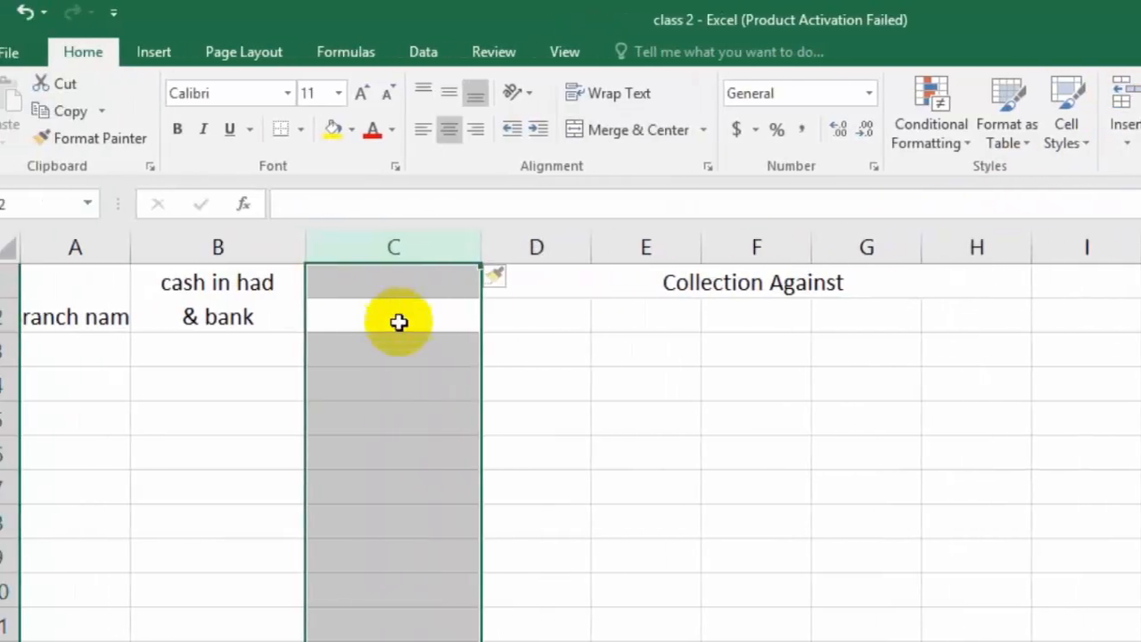
{"action": "left_click", "coordinate": [421, 317]}
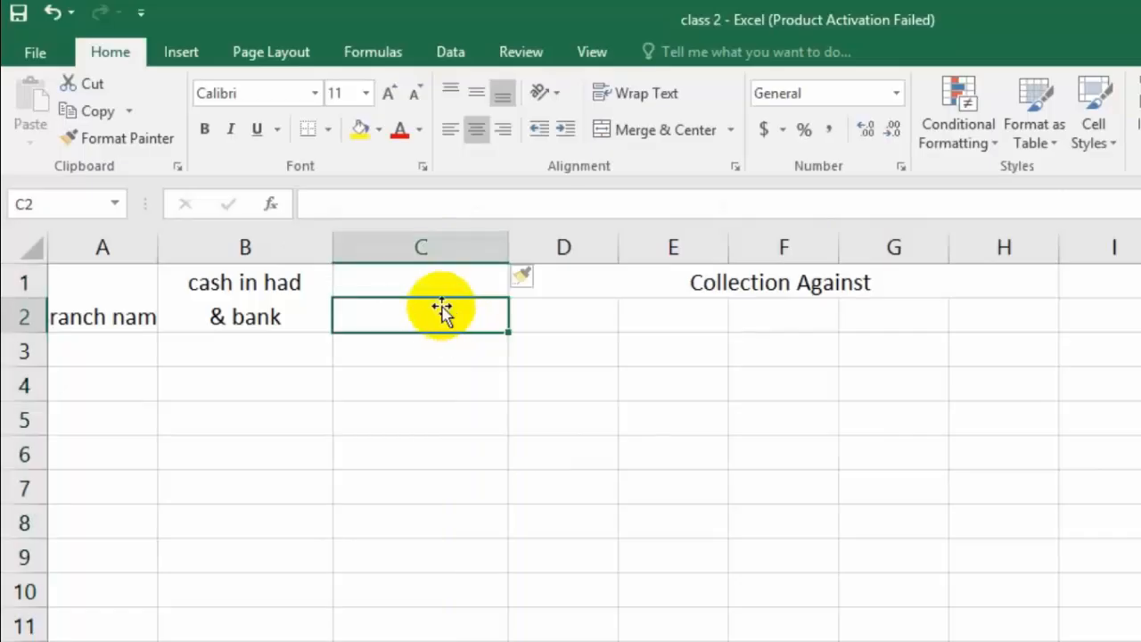
{"action": "left_click", "coordinate": [433, 283]}
{"action": "left_click_drag", "start_coordinate": [433, 283], "coordinate": [436, 313]}
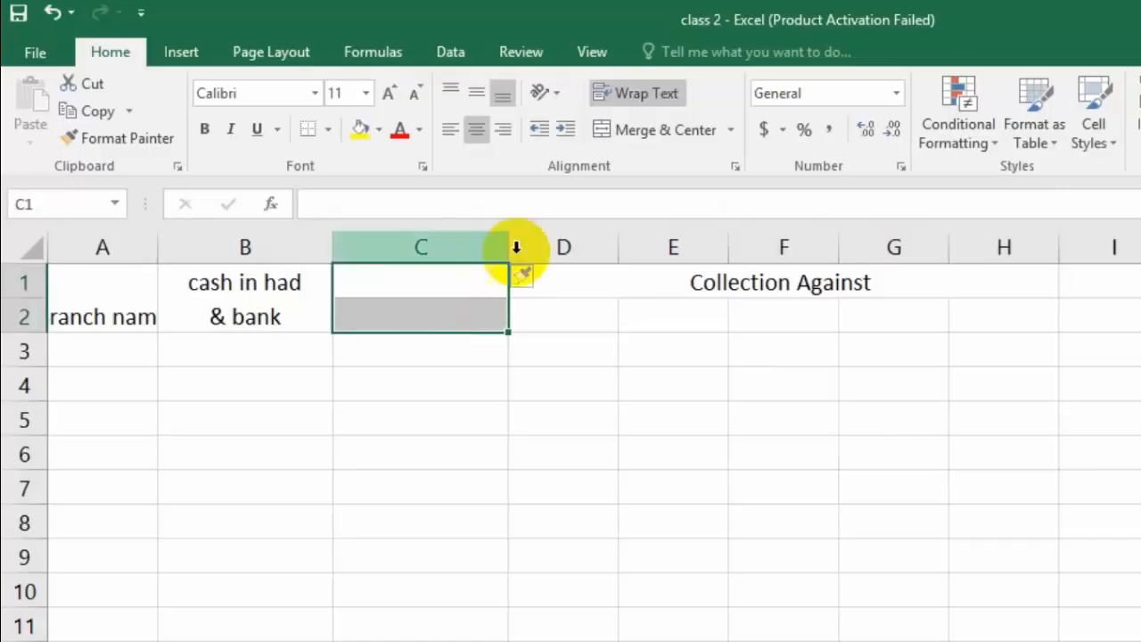
{"action": "left_click", "coordinate": [679, 134]}
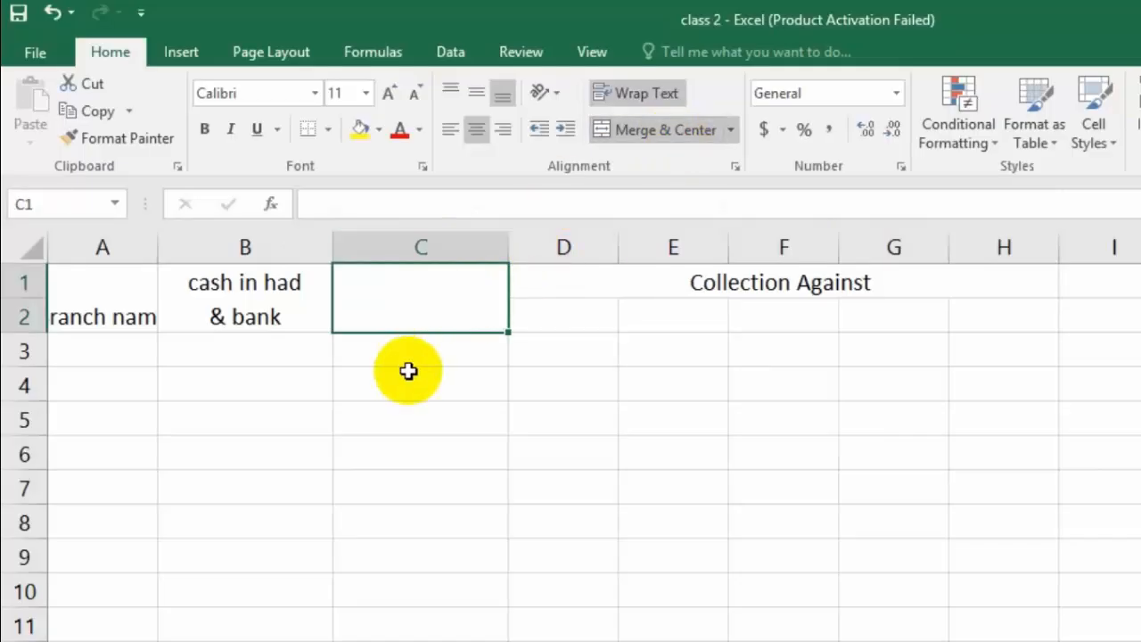
Step: Enter "installment for today" in merged cell C1 with a line break after "installment"
{"action": "type", "text": "installment"}
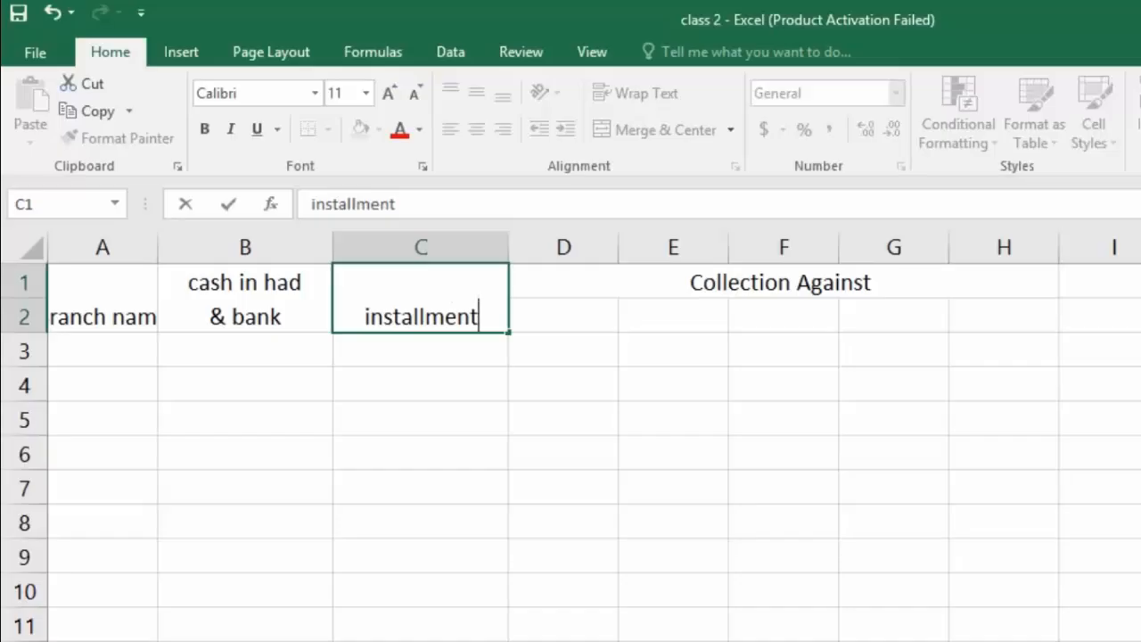
{"action": "key", "text": "alt+Return"}
{"action": "type", "text": "for to"}
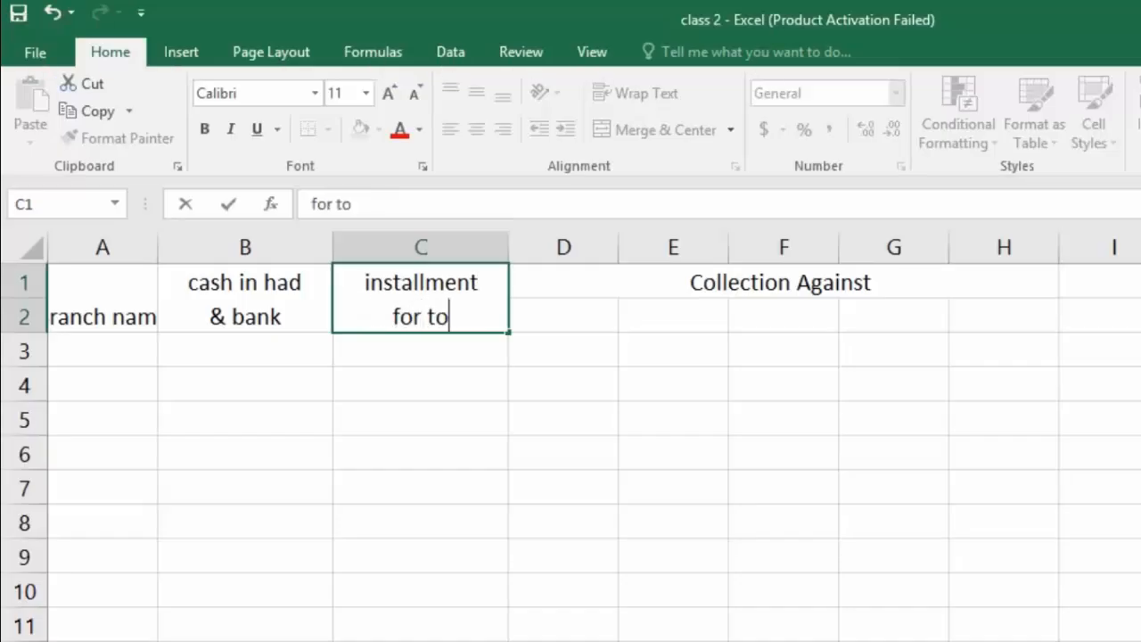
{"action": "type", "text": "day"}
Step: Enter the subheadings "Installment" in D2 and "Recovery" in E2 under "Collection Against"
{"action": "left_click", "coordinate": [606, 322]}
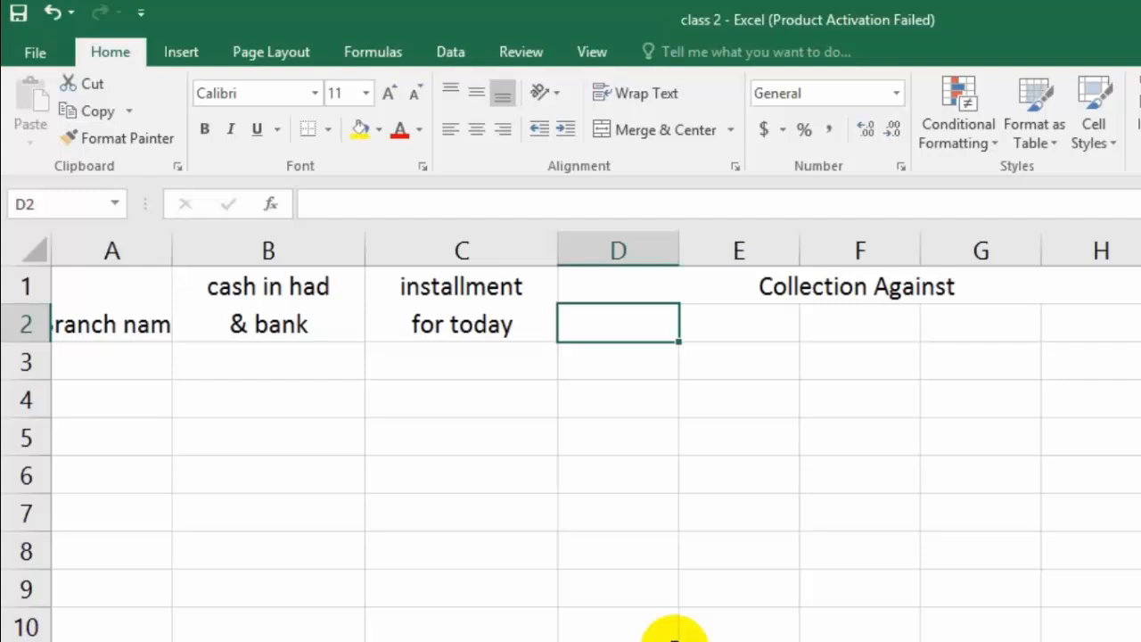
{"action": "type", "text": "Install"}
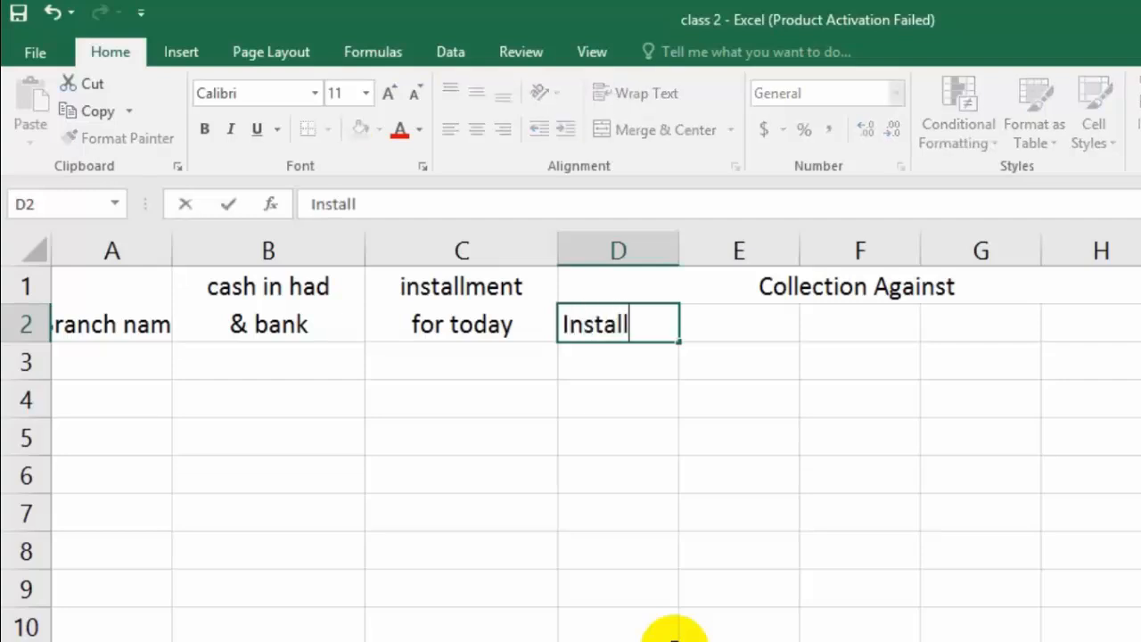
{"action": "type", "text": "ment"}
{"action": "key", "text": "Tab"}
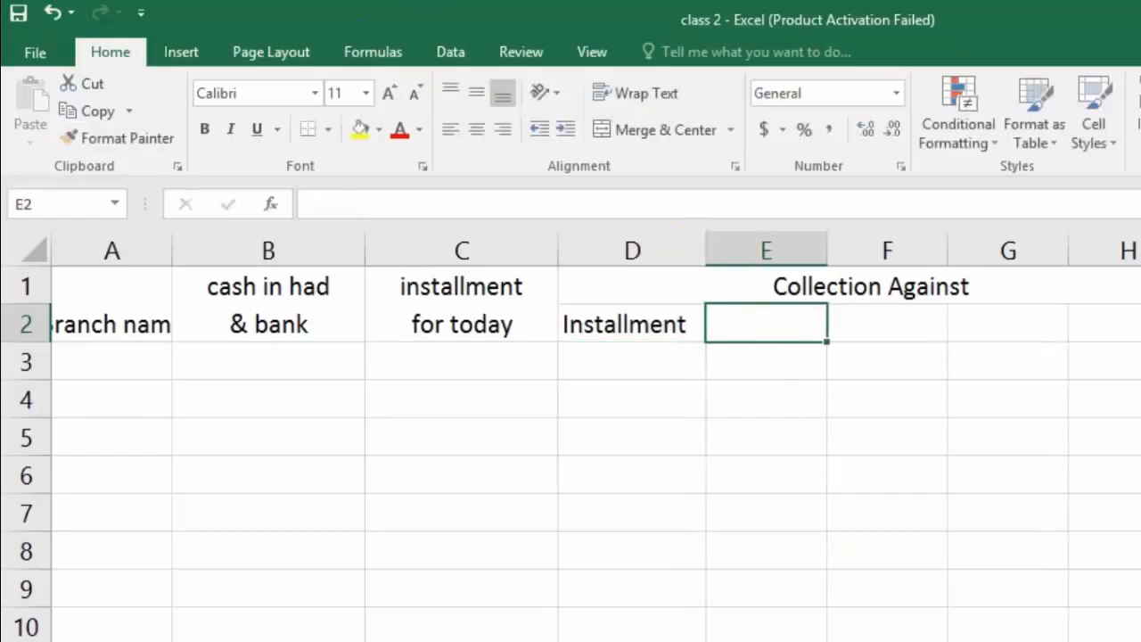
{"action": "type", "text": "R"}
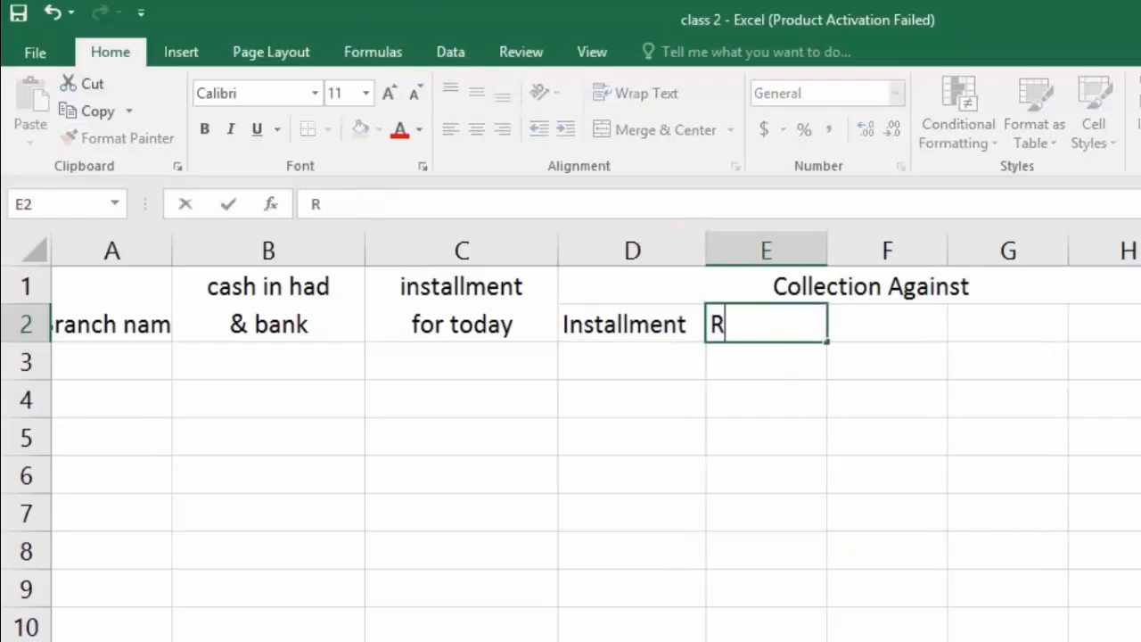
{"action": "type", "text": "ecovery"}
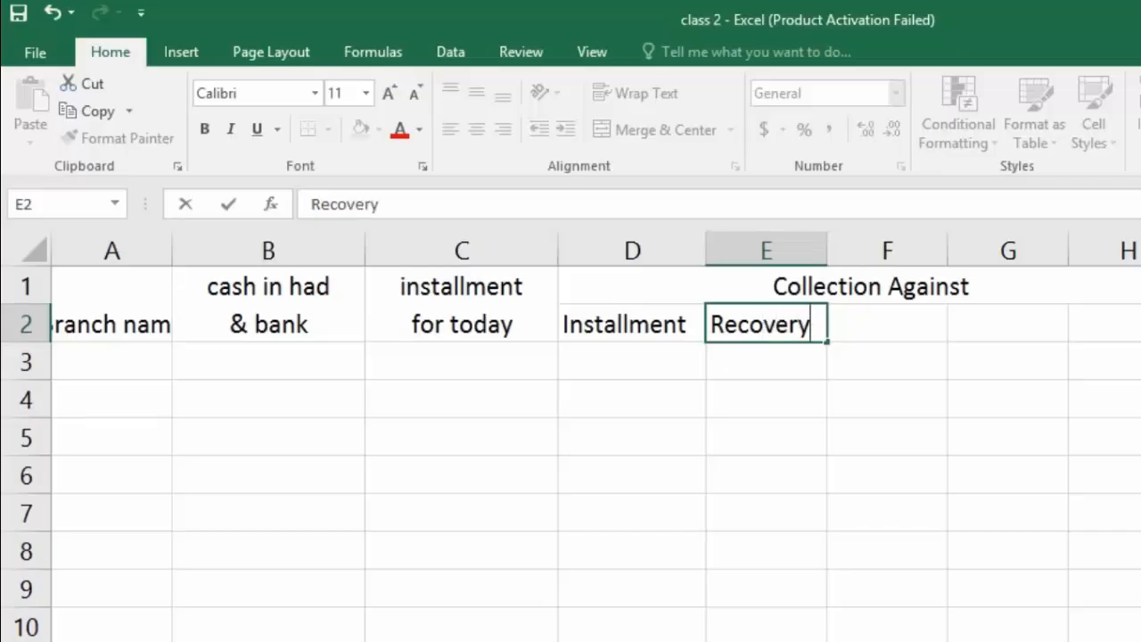
{"action": "key", "text": "Tab"}
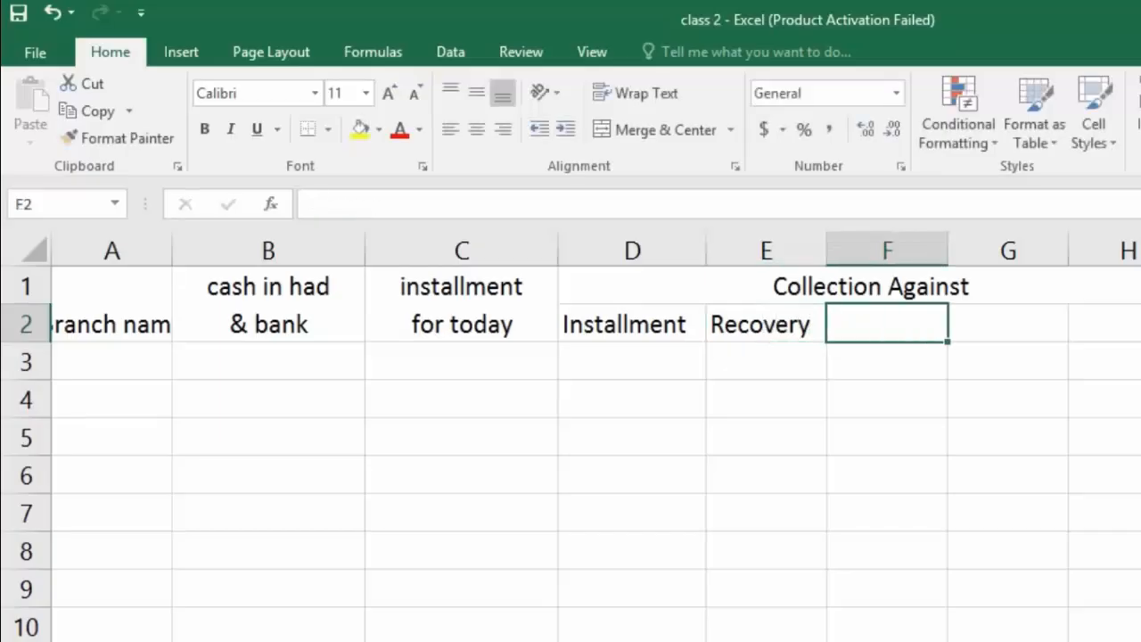
Step: Enter the subheading "Due Recovery" in F2 and widen column F to fit it
{"action": "type", "text": "Duw"}
{"action": "key", "text": "BackSpace"}
{"action": "type", "text": "e Re"}
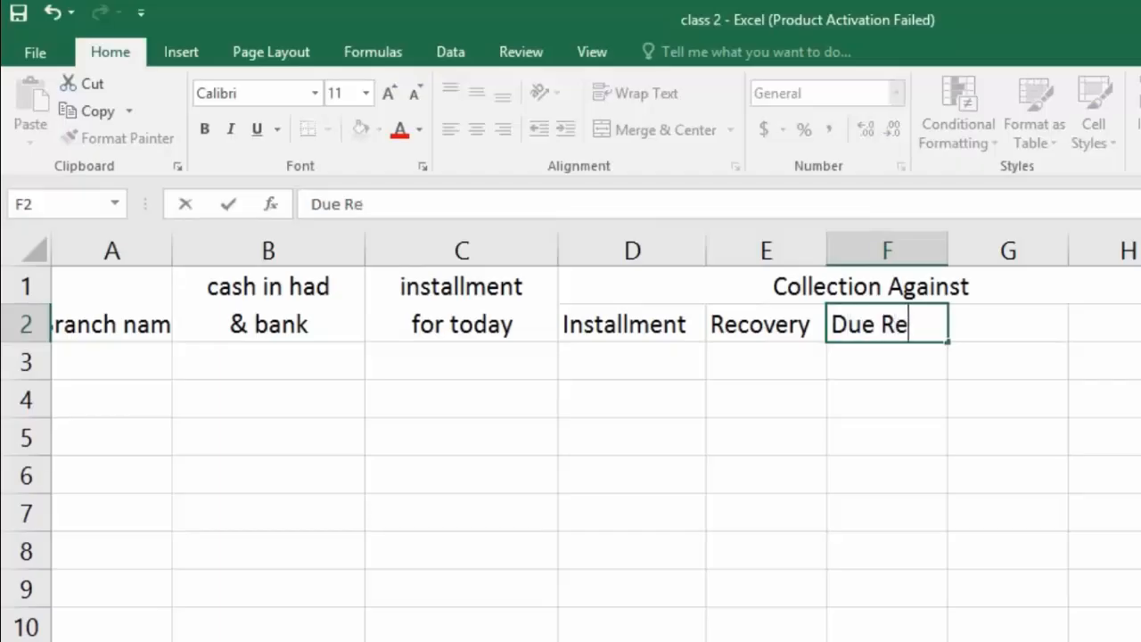
{"action": "type", "text": "cove"}
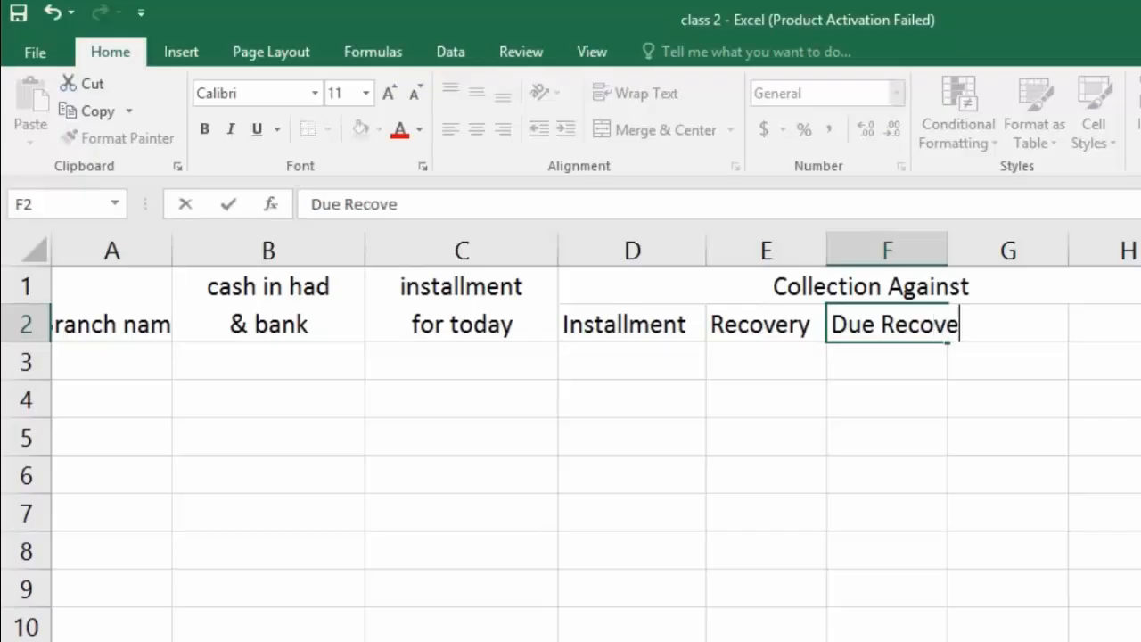
{"action": "type", "text": "ry"}
{"action": "left_click", "coordinate": [949, 242]}
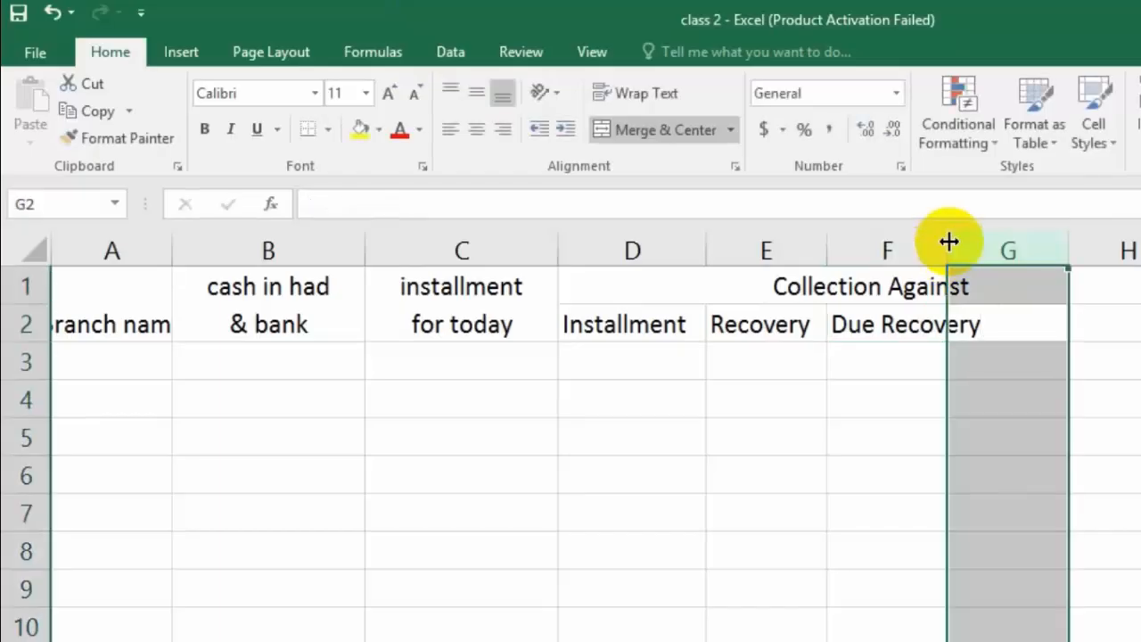
{"action": "left_click_drag", "start_coordinate": [949, 241], "coordinate": [999, 248]}
{"action": "left_click", "coordinate": [931, 331]}
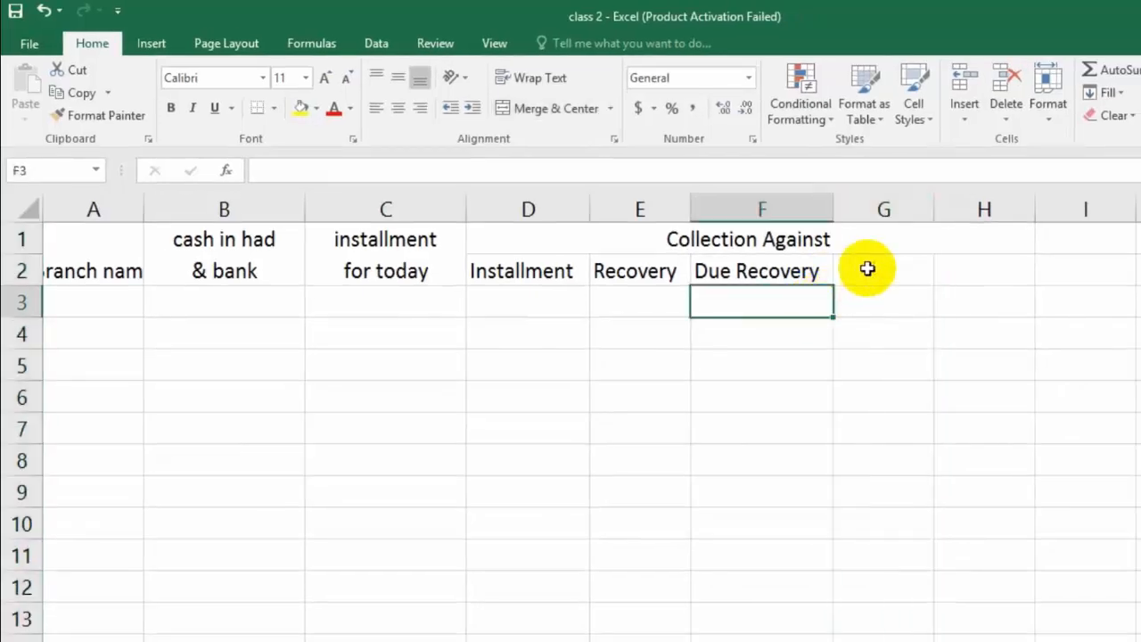
Step: Enter the subheading "Advance" in G2
{"action": "left_click", "coordinate": [984, 306]}
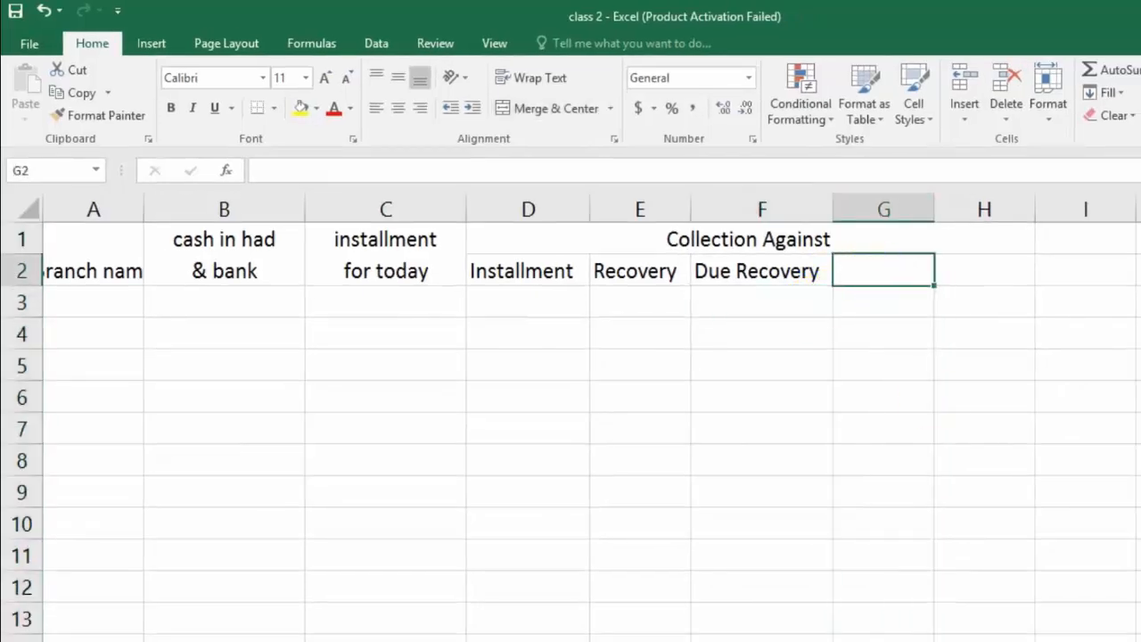
{"action": "type", "text": "Advan"}
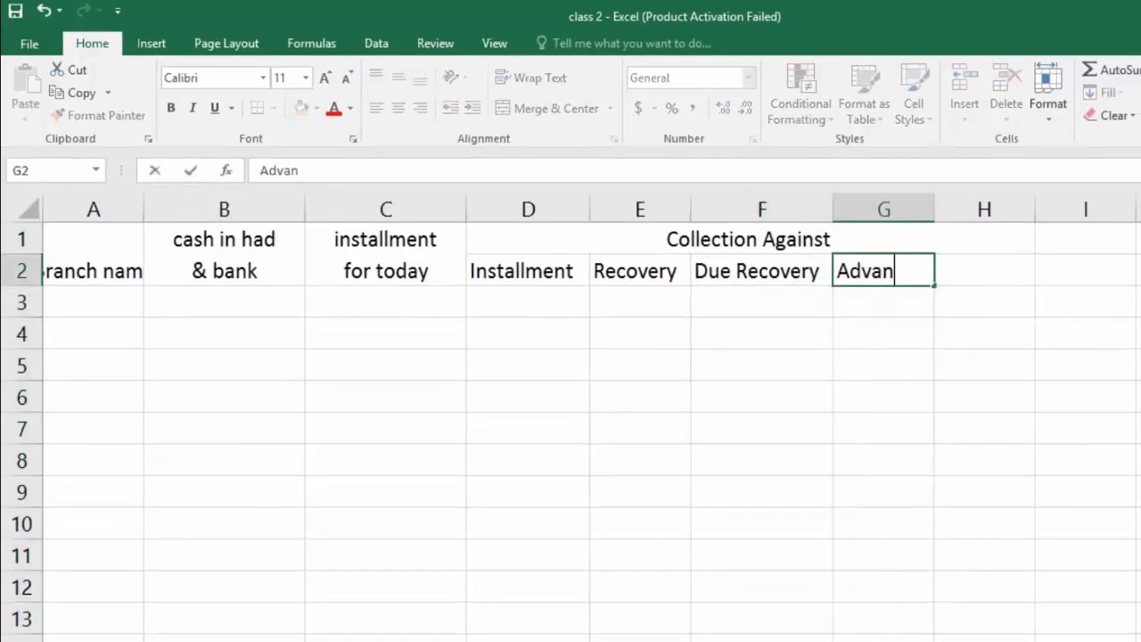
{"action": "type", "text": "ce"}
{"action": "key", "text": "Tab"}
Step: Enter the subheading "Total Collection" in H2 and autofit column H to it
{"action": "type", "text": "To"}
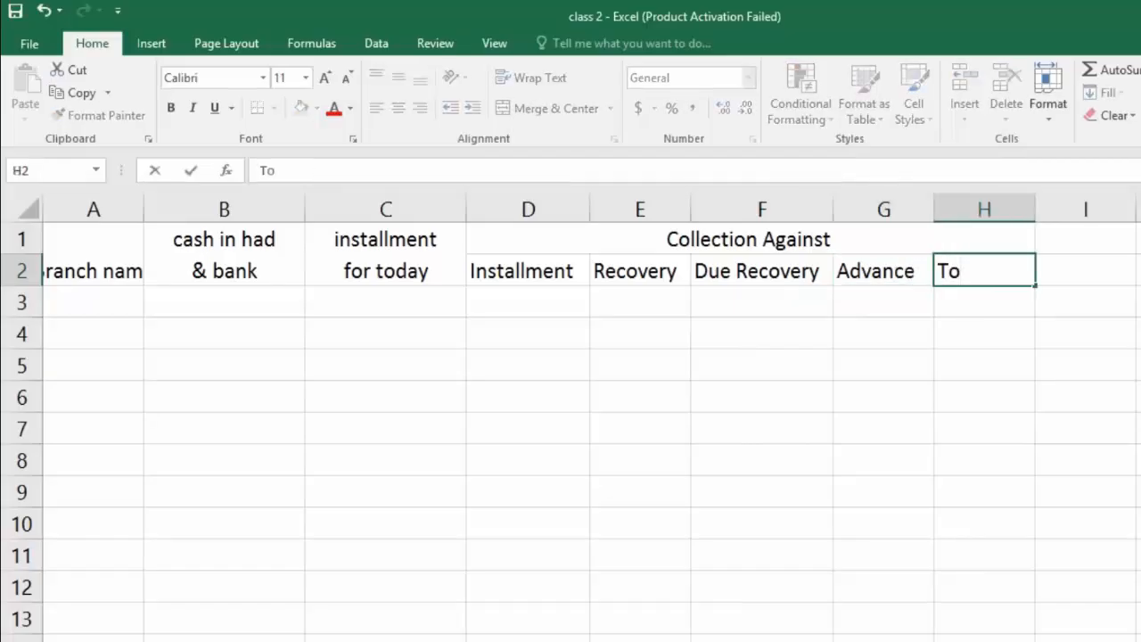
{"action": "type", "text": "tal Calle"}
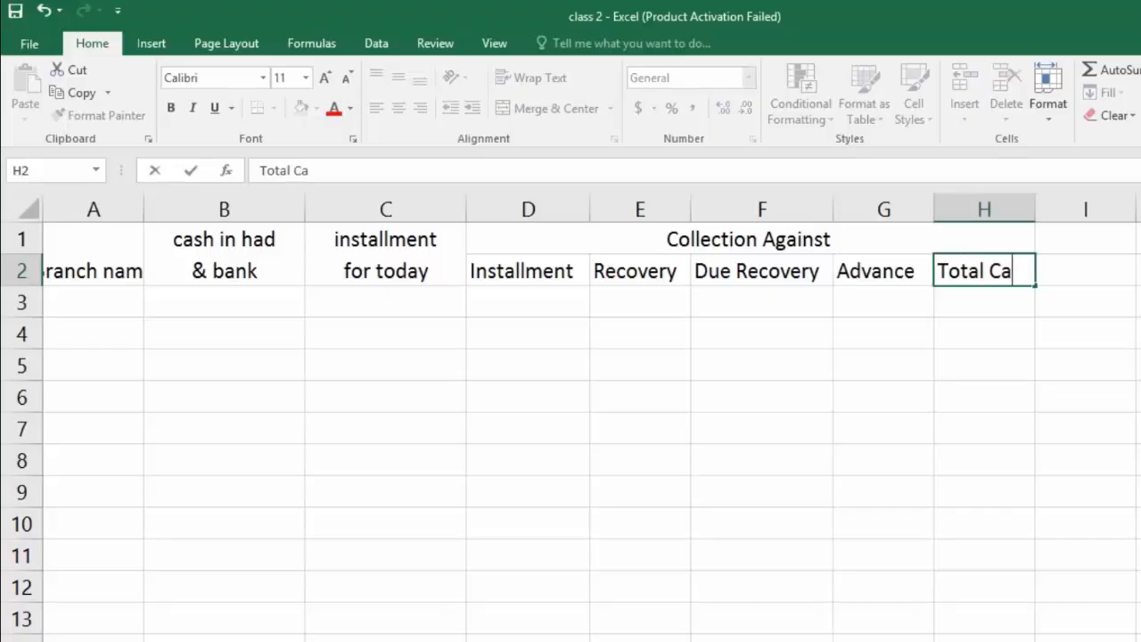
{"action": "type", "text": "ction"}
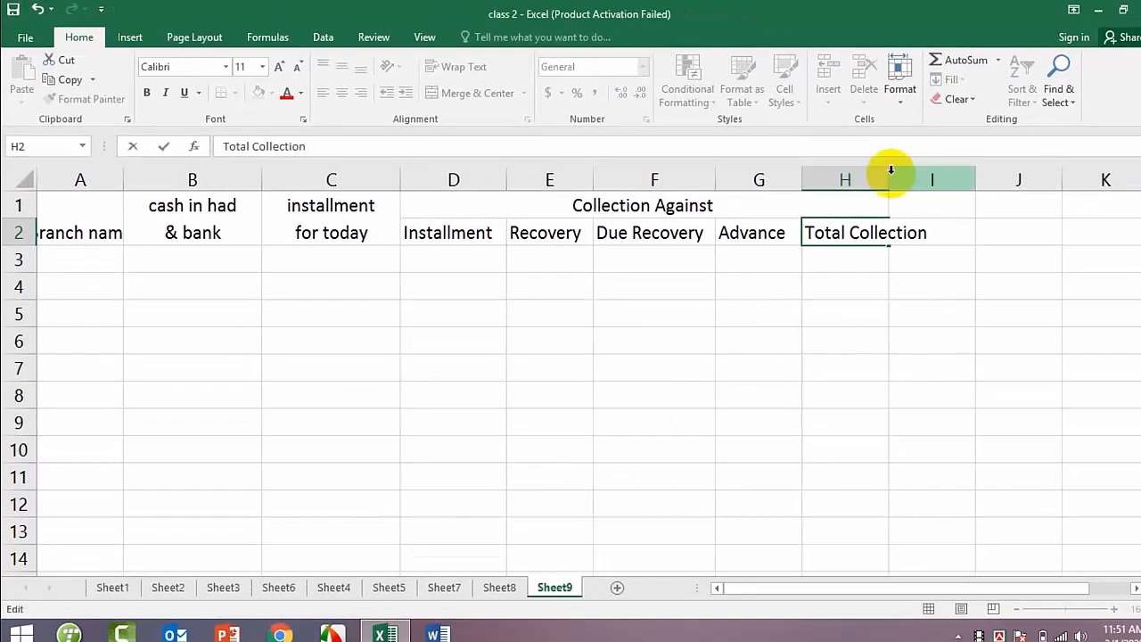
{"action": "left_click", "coordinate": [894, 171]}
{"action": "double_click", "coordinate": [890, 170]}
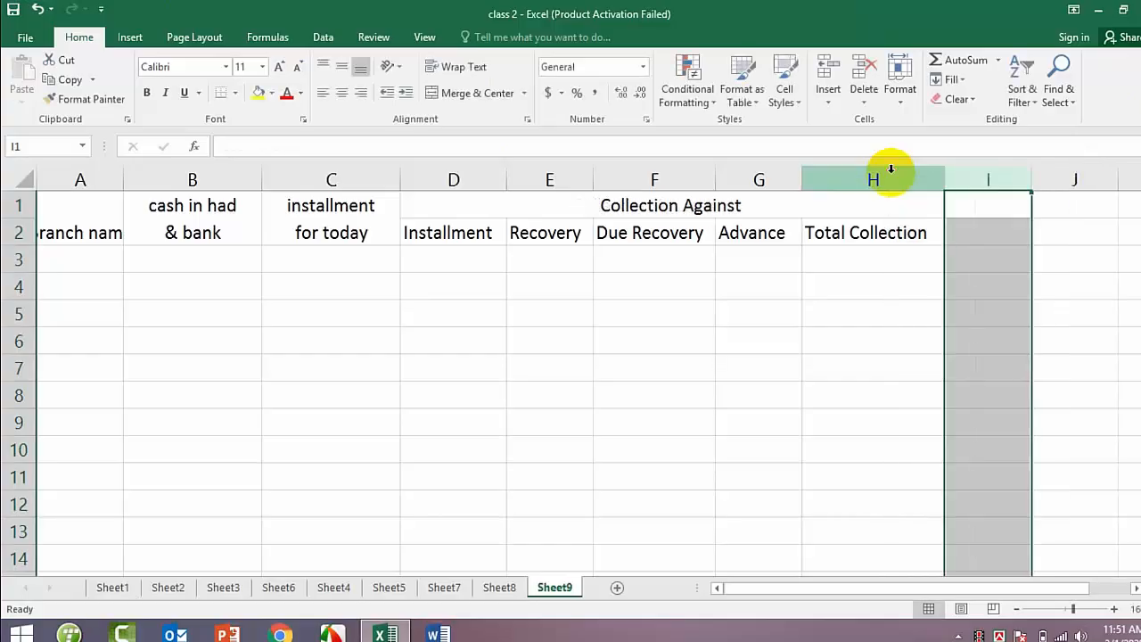
Step: Enter the heading "Total amount" in I2 and autofit column I to it
{"action": "left_click", "coordinate": [970, 233]}
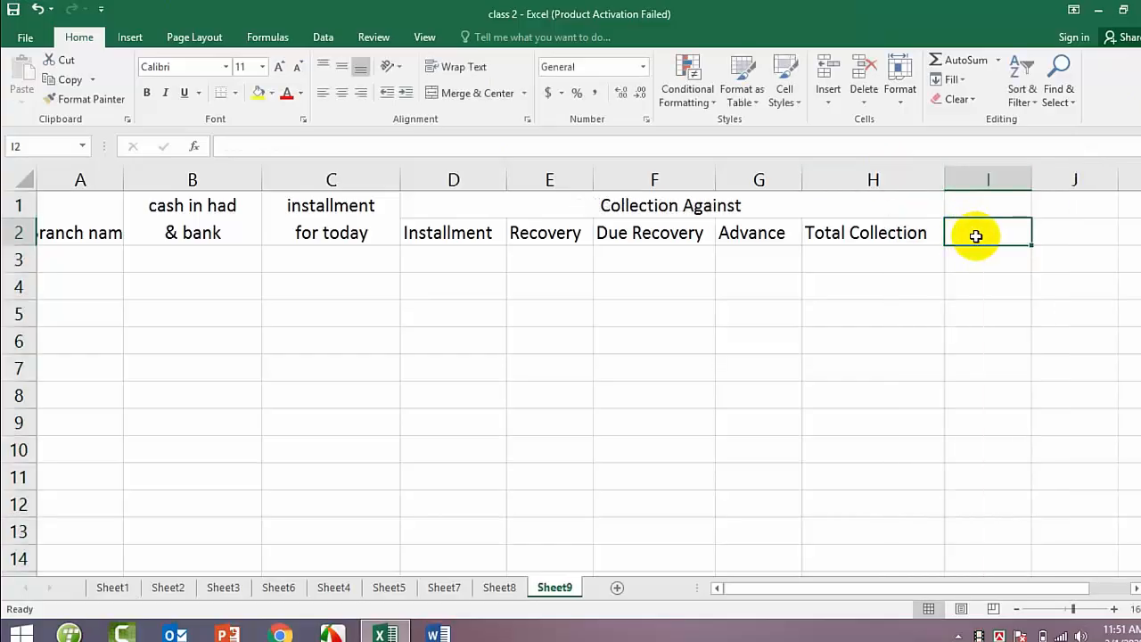
{"action": "type", "text": "Total"}
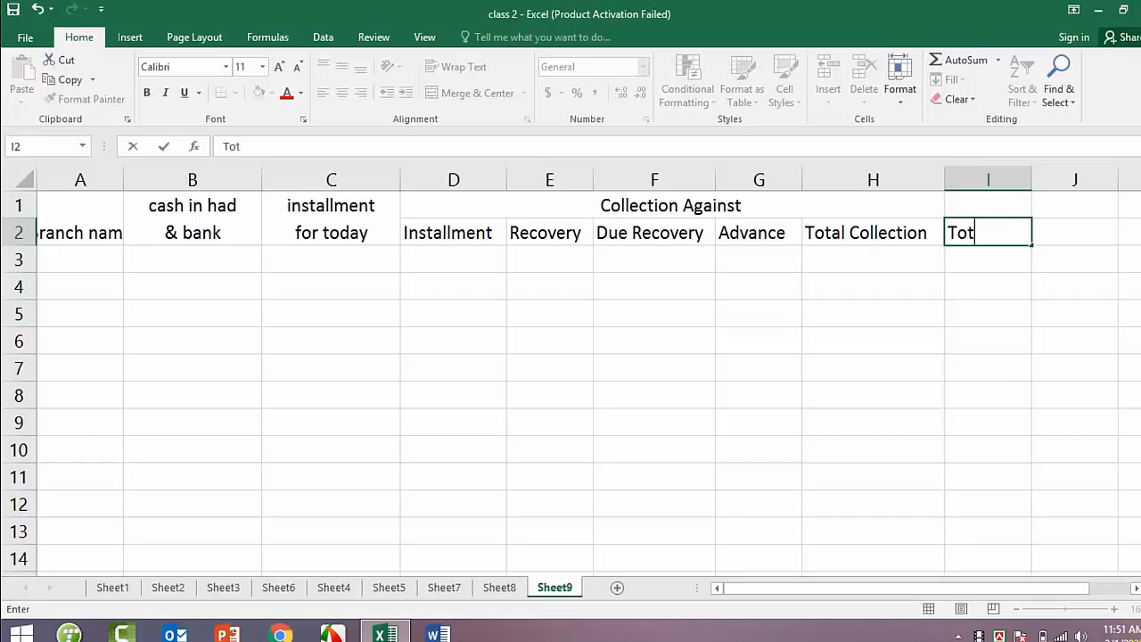
{"action": "type", "text": " amount"}
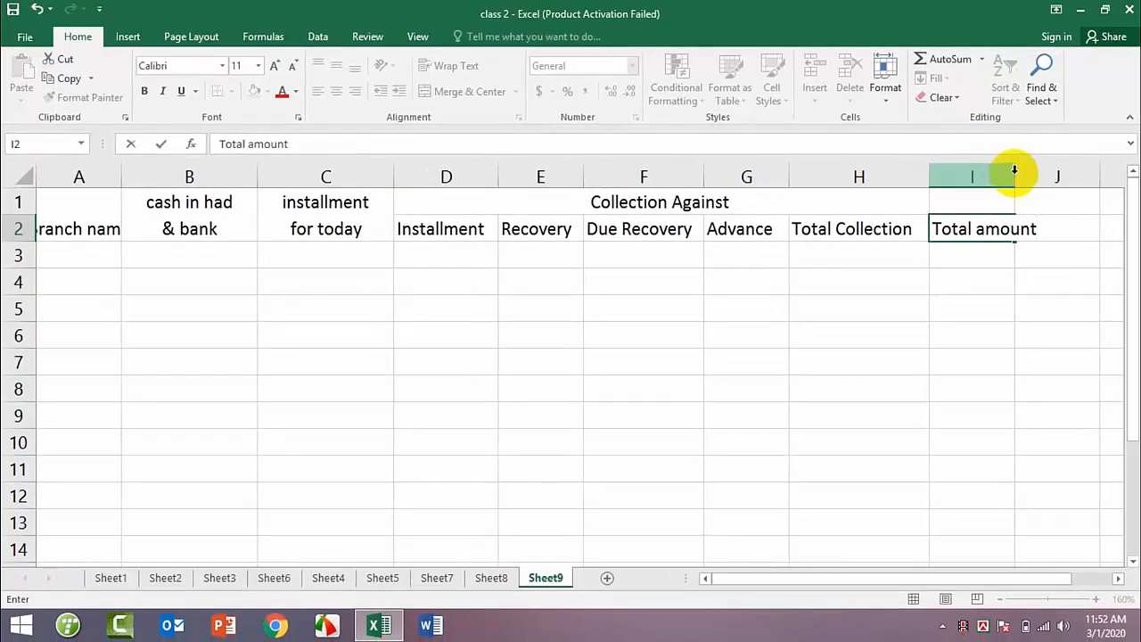
{"action": "left_click", "coordinate": [1016, 173]}
{"action": "double_click", "coordinate": [1016, 173]}
{"action": "left_click", "coordinate": [1000, 252]}
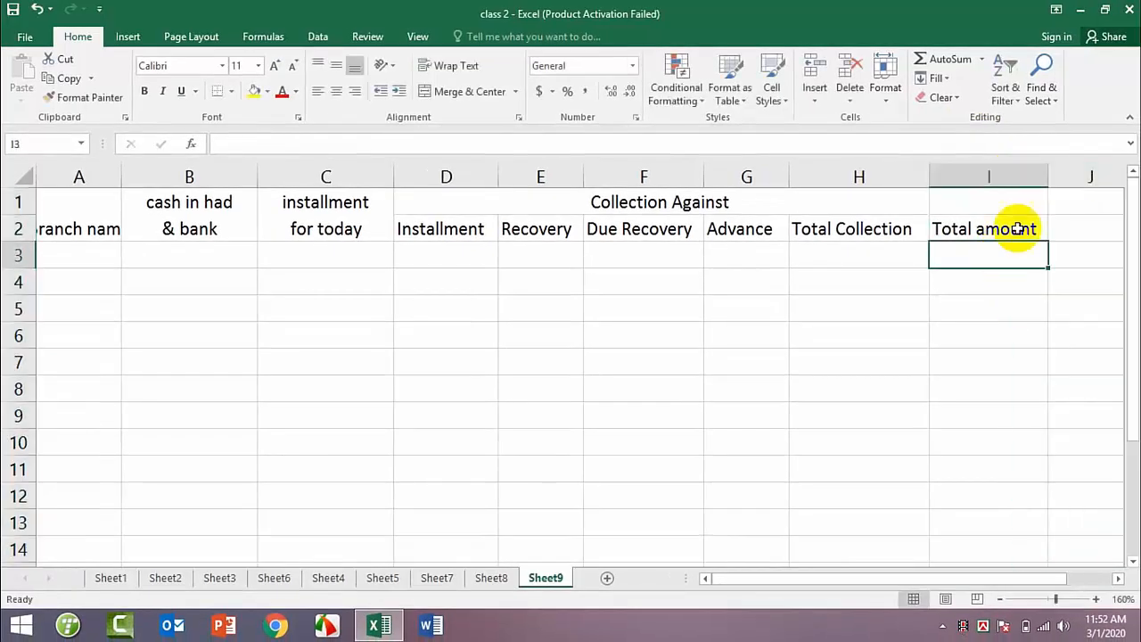
Step: Widen column A slightly and split the "Branch name" heading in merged cell A1 onto two lines before "name"
{"action": "left_click", "coordinate": [74, 257]}
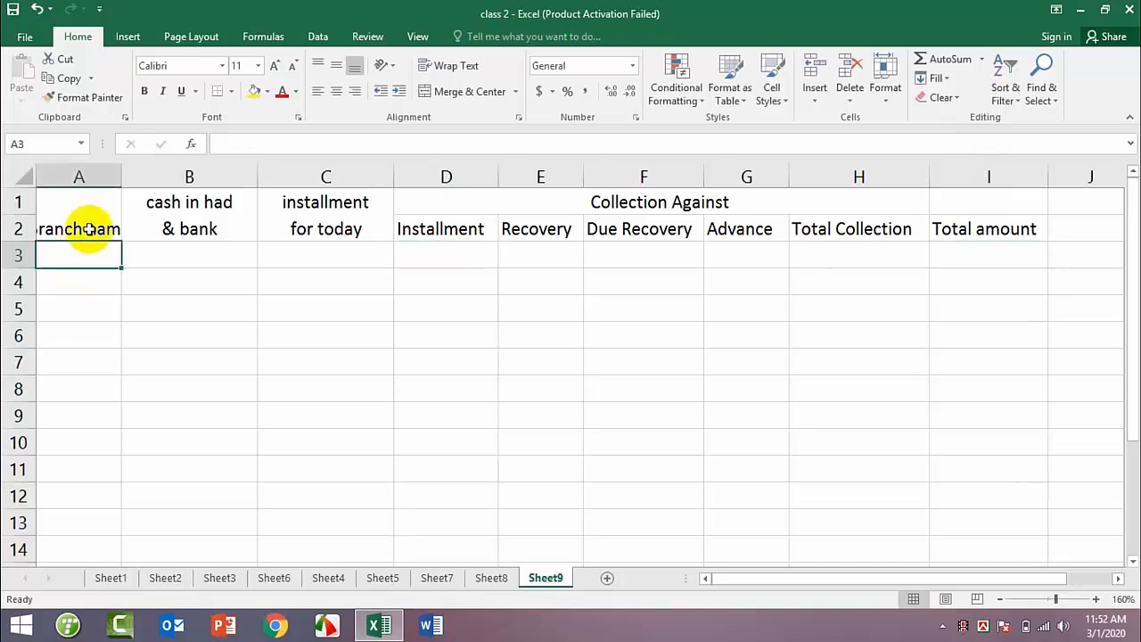
{"action": "left_click_drag", "start_coordinate": [121, 177], "coordinate": [135, 176]}
{"action": "left_click", "coordinate": [87, 227]}
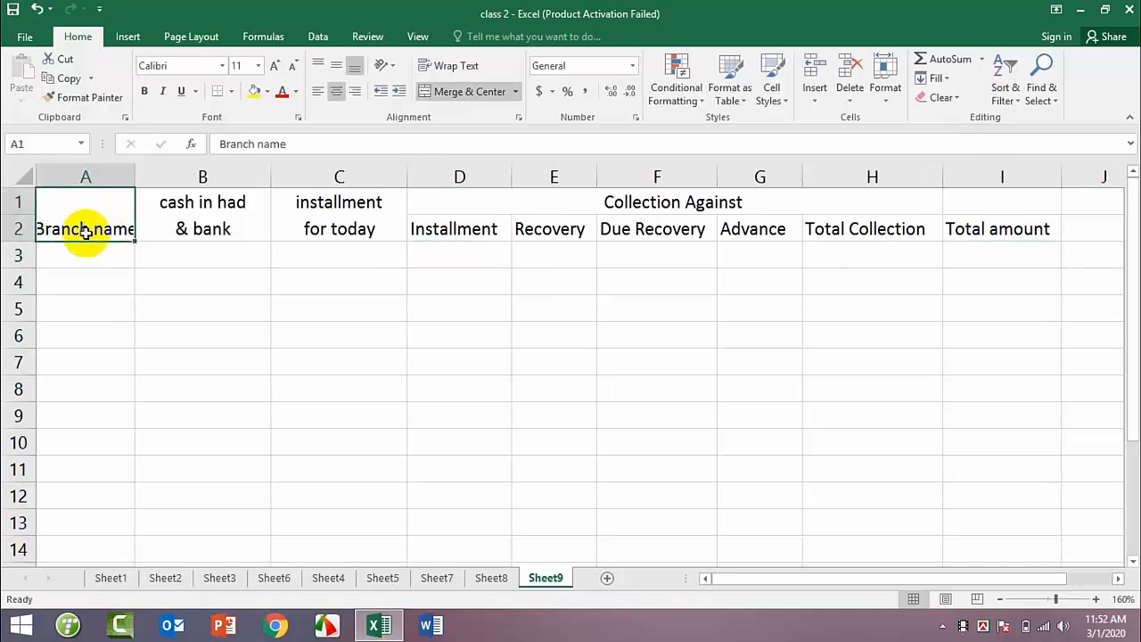
{"action": "double_click", "coordinate": [90, 229]}
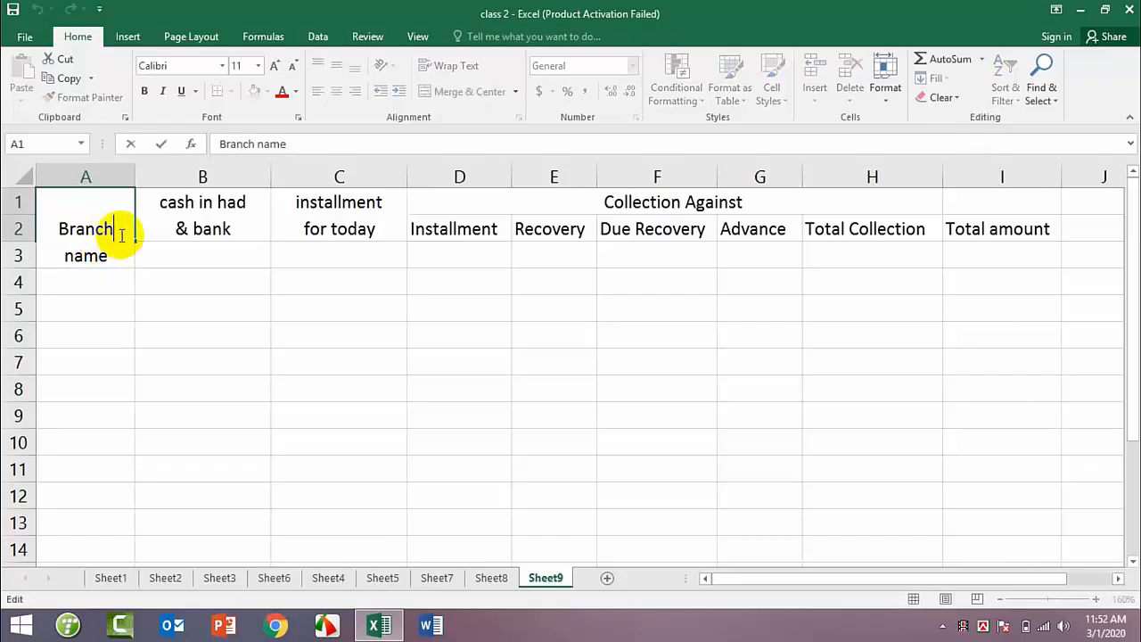
{"action": "key", "text": "Return"}
Step: Enter the branch codes PRN, PGL and SLR in A3:A5 under "Branch name"
{"action": "type", "text": "PRN"}
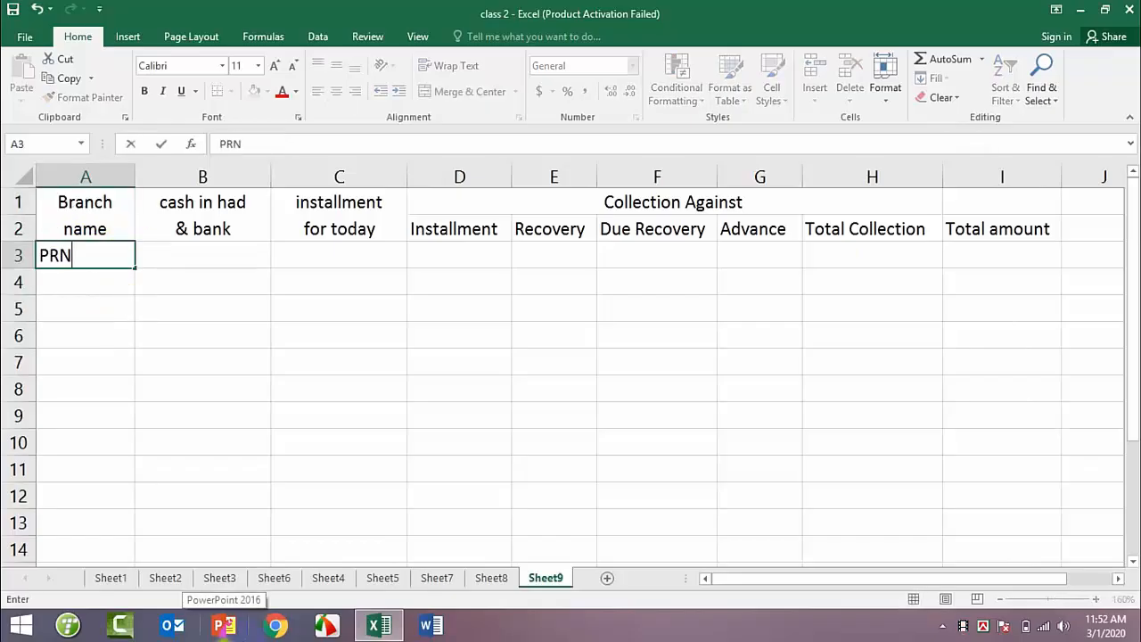
{"action": "key", "text": "Return"}
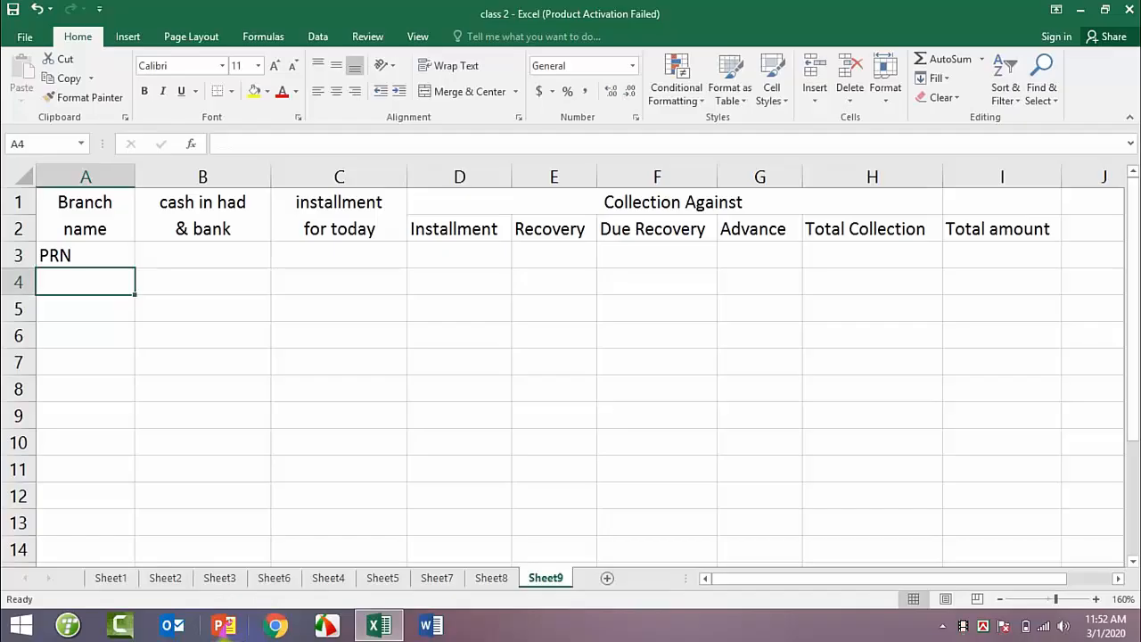
{"action": "type", "text": "PGL"}
{"action": "key", "text": "Return"}
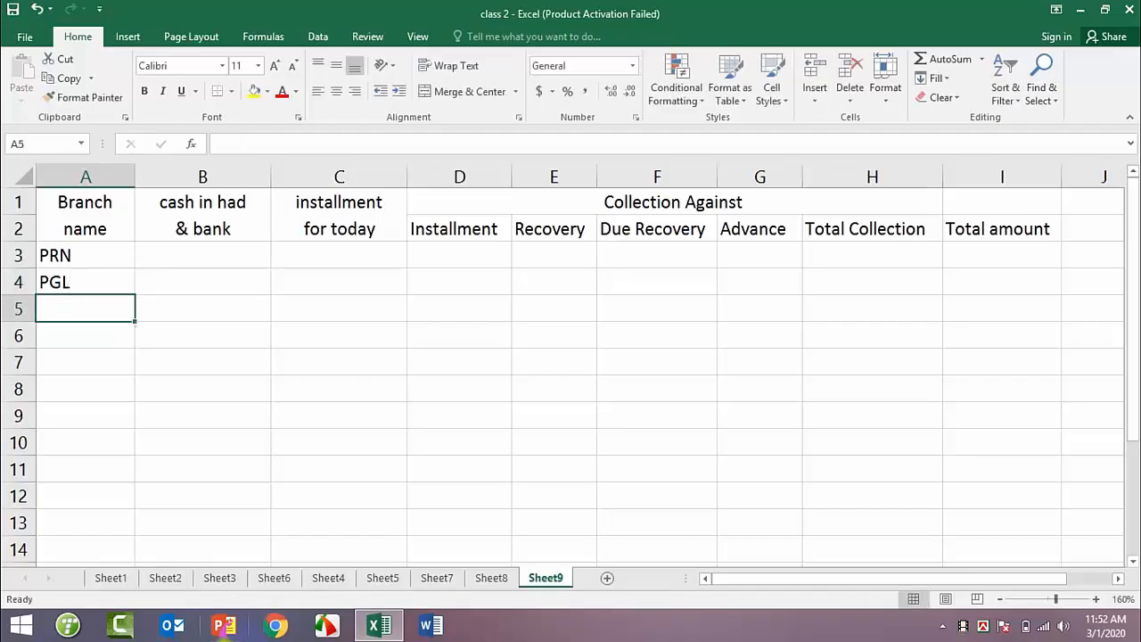
{"action": "type", "text": "SLR"}
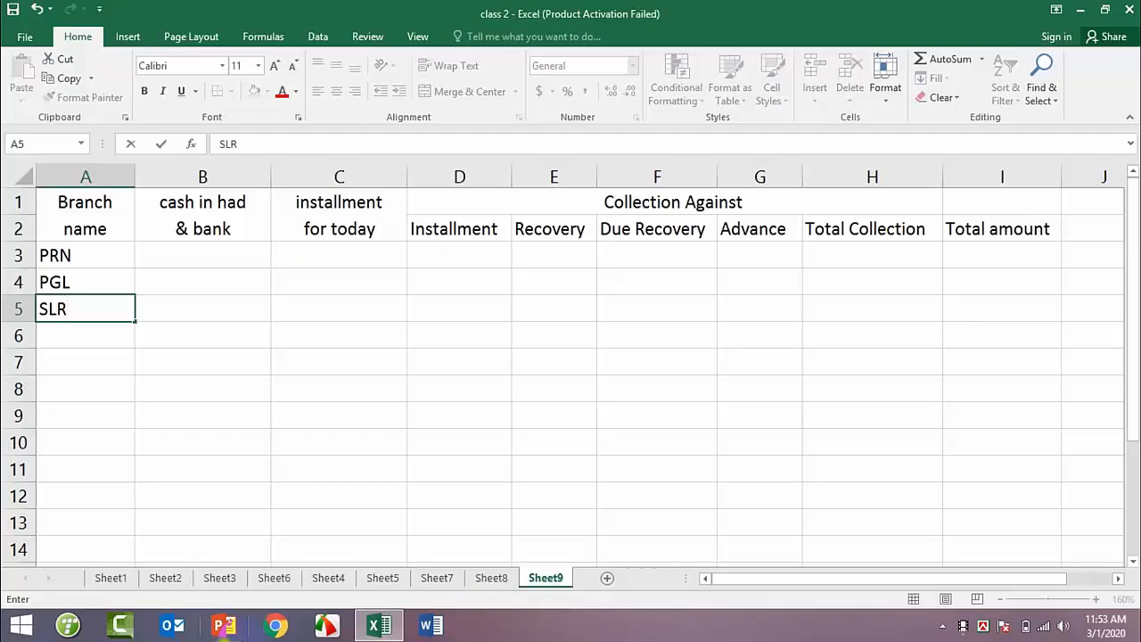
{"action": "key", "text": "Return"}
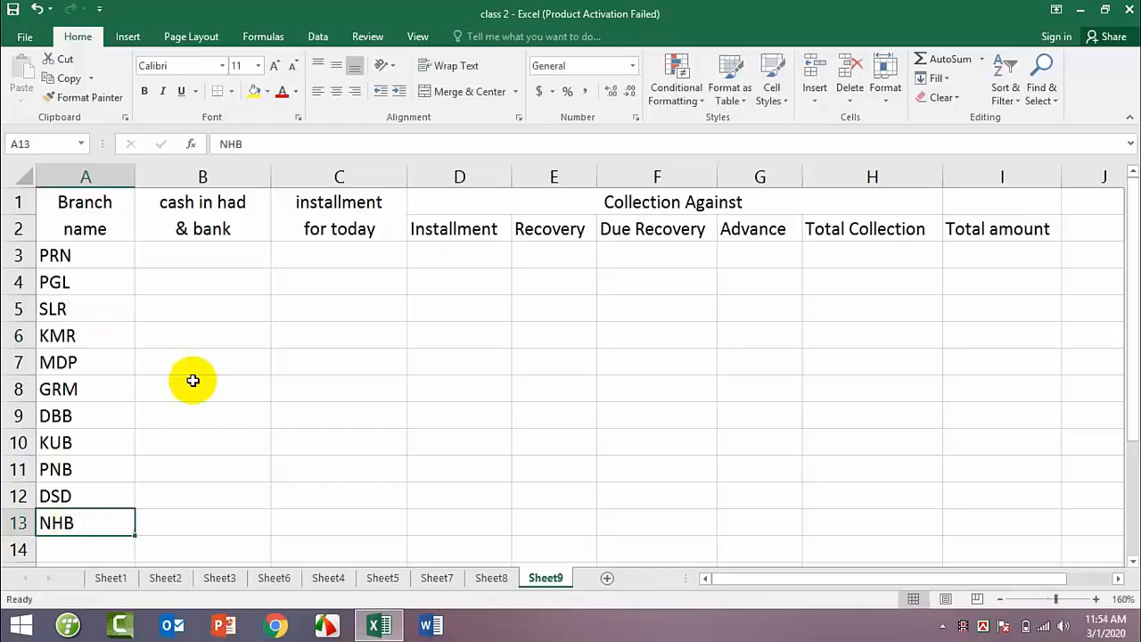
Step: Enter the "cash in had & bank" figures 982968, 482409 and 988686 in B3:B5 for PRN, PGL and SLR
{"action": "left_click", "coordinate": [217, 258]}
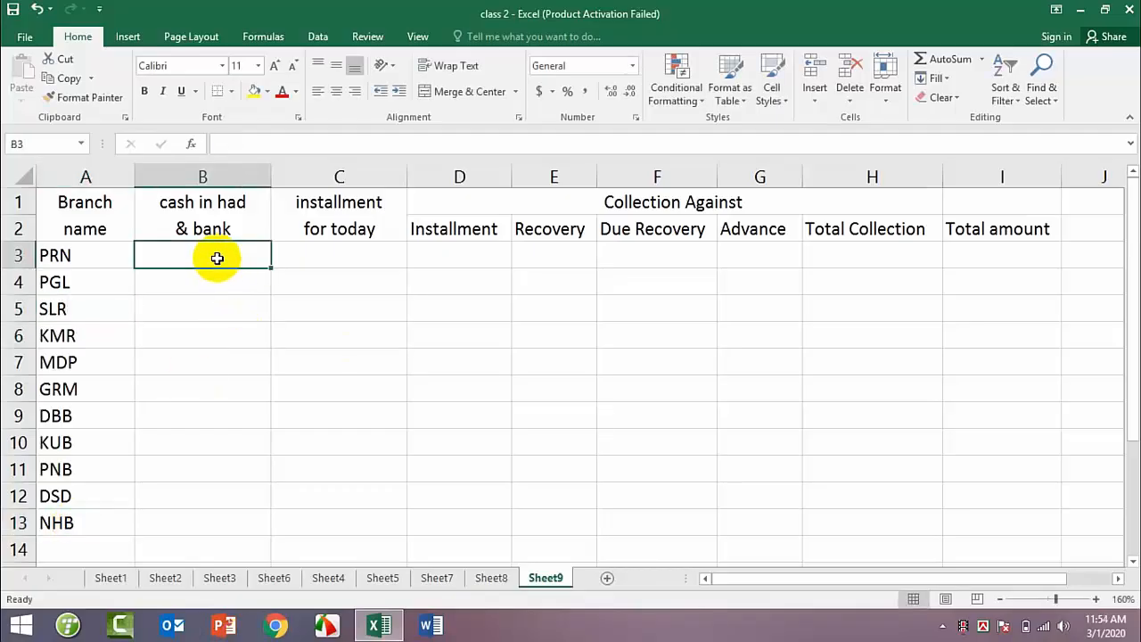
{"action": "mouse_move", "coordinate": [379, 625]}
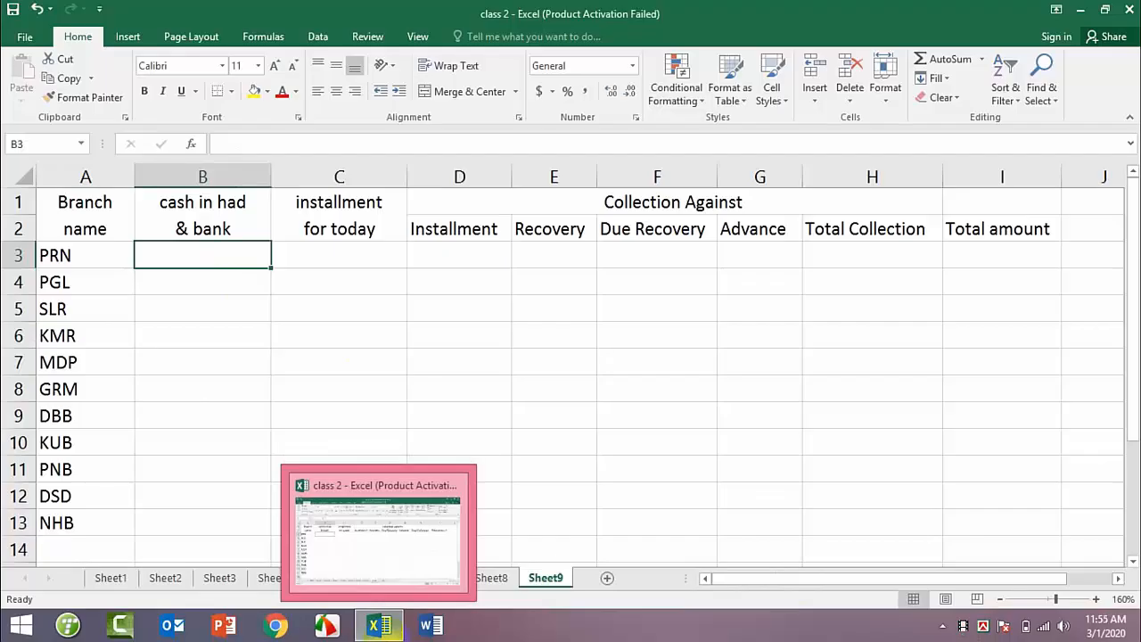
{"action": "type", "text": "98"}
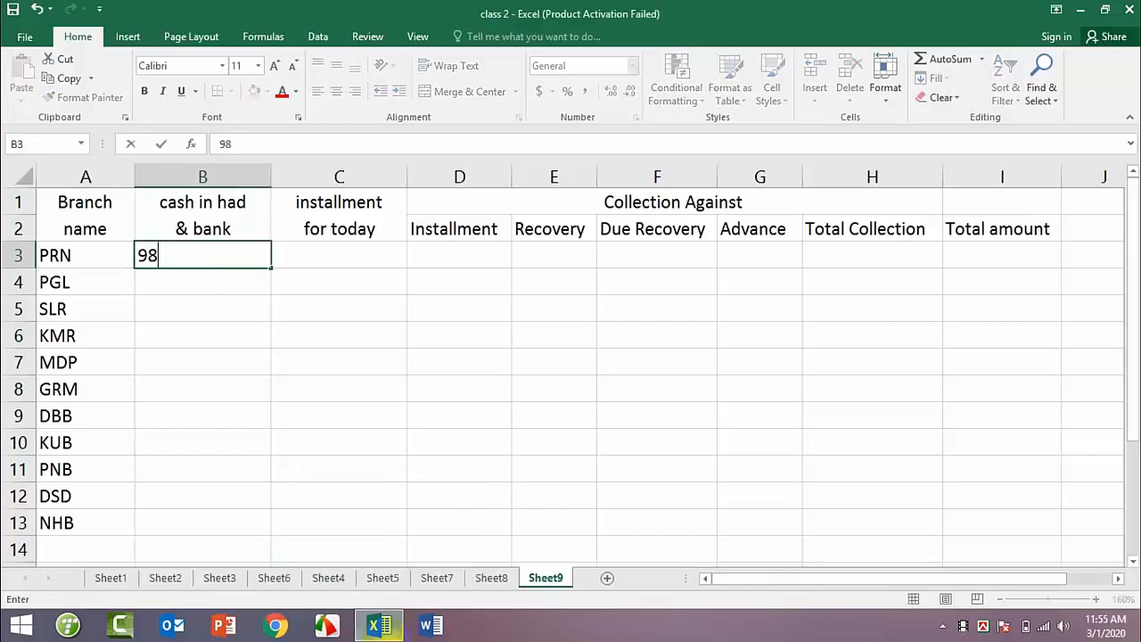
{"action": "type", "text": "2968"}
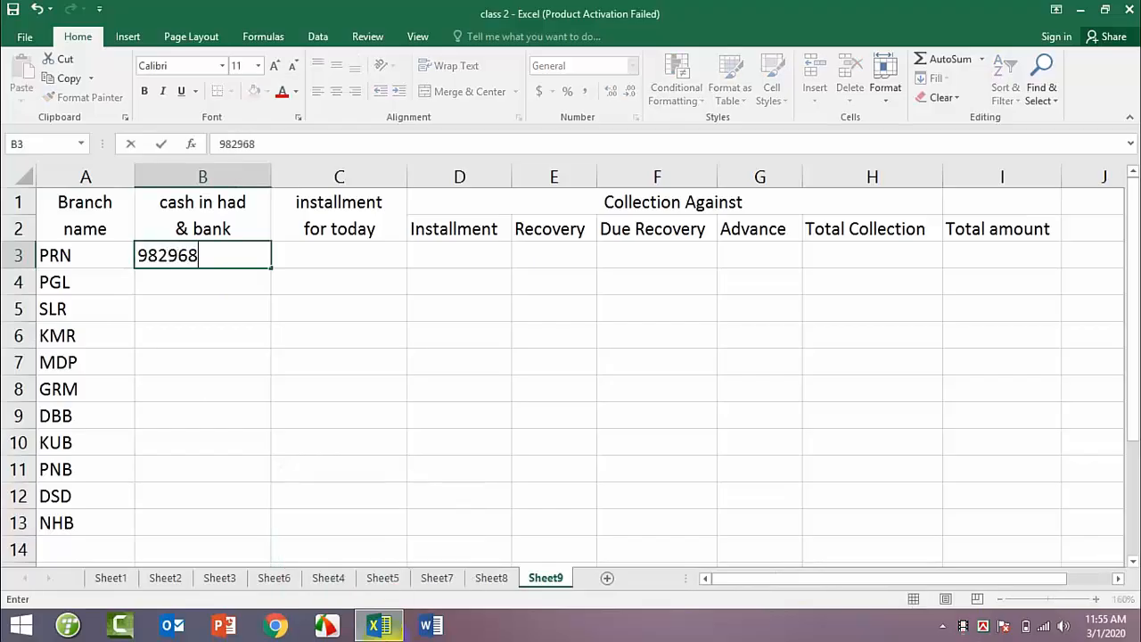
{"action": "key", "text": "Return"}
{"action": "type", "text": "482"}
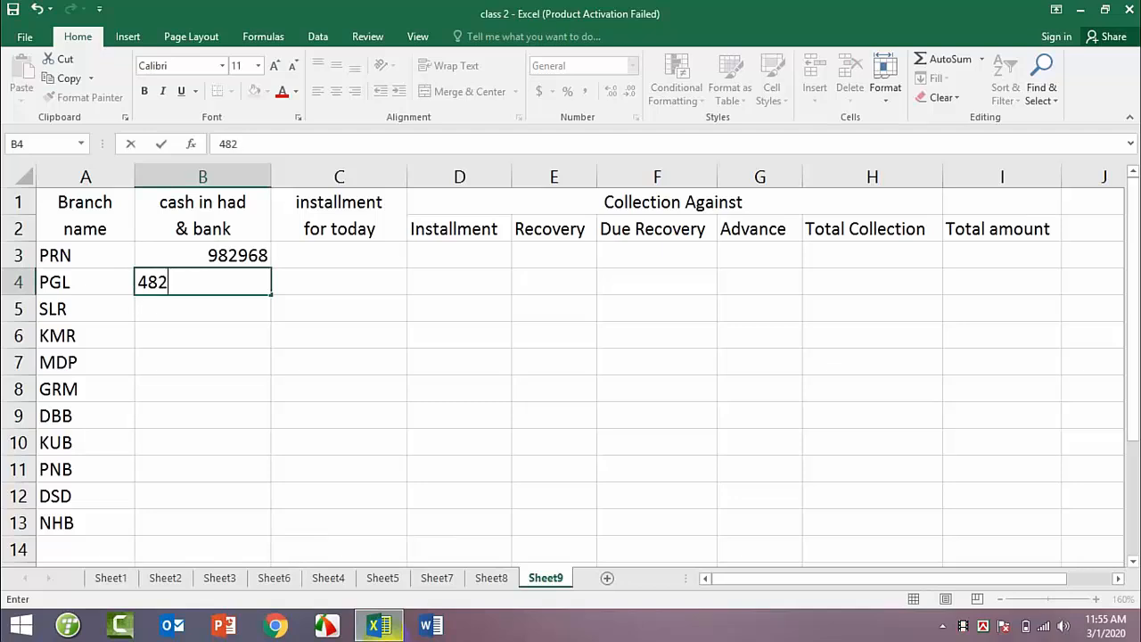
{"action": "type", "text": "409"}
{"action": "key", "text": "Return"}
{"action": "type", "text": "988686"}
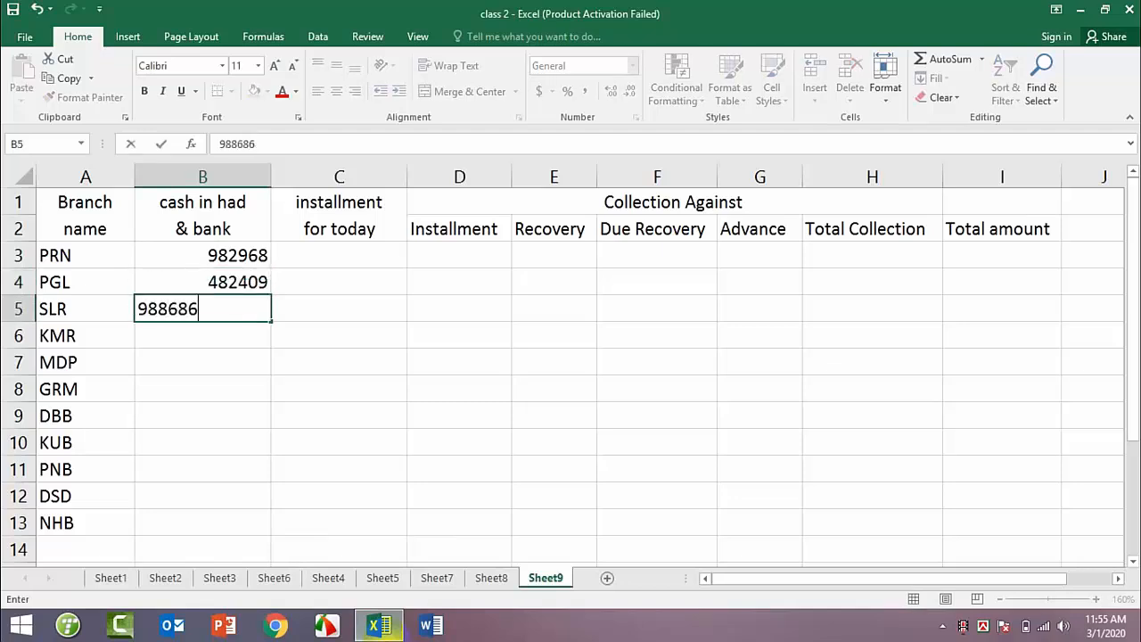
{"action": "key", "text": "Return"}
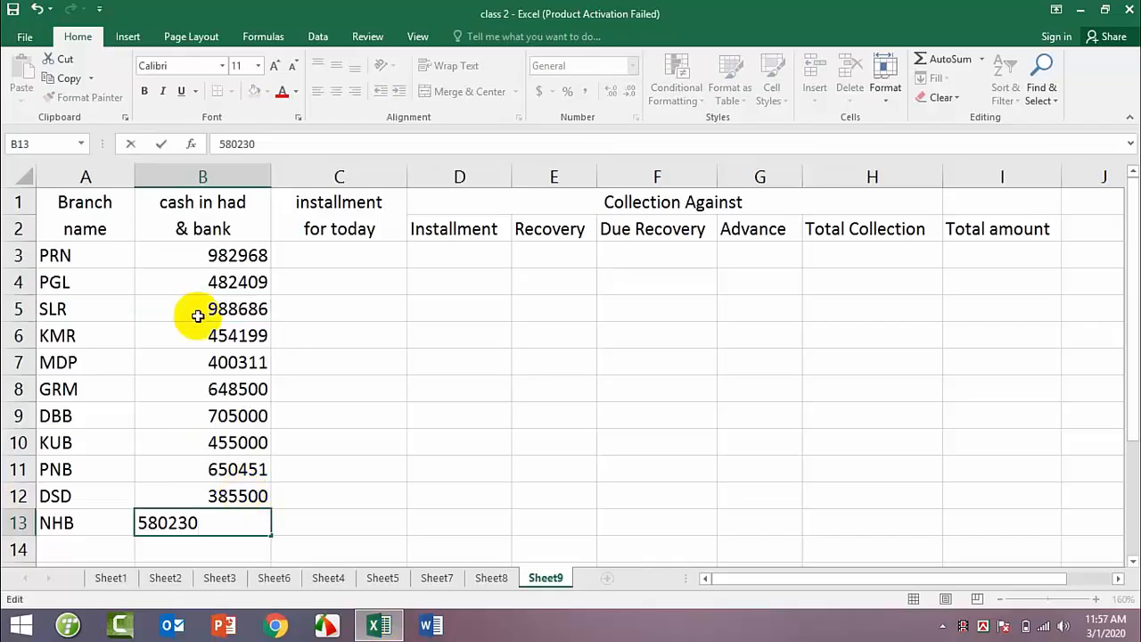
Step: Enter the "installment for today" figures 211705, 230068 and 239995 in C3:C5 for PRN, PGL and SLR
{"action": "left_click", "coordinate": [327, 274]}
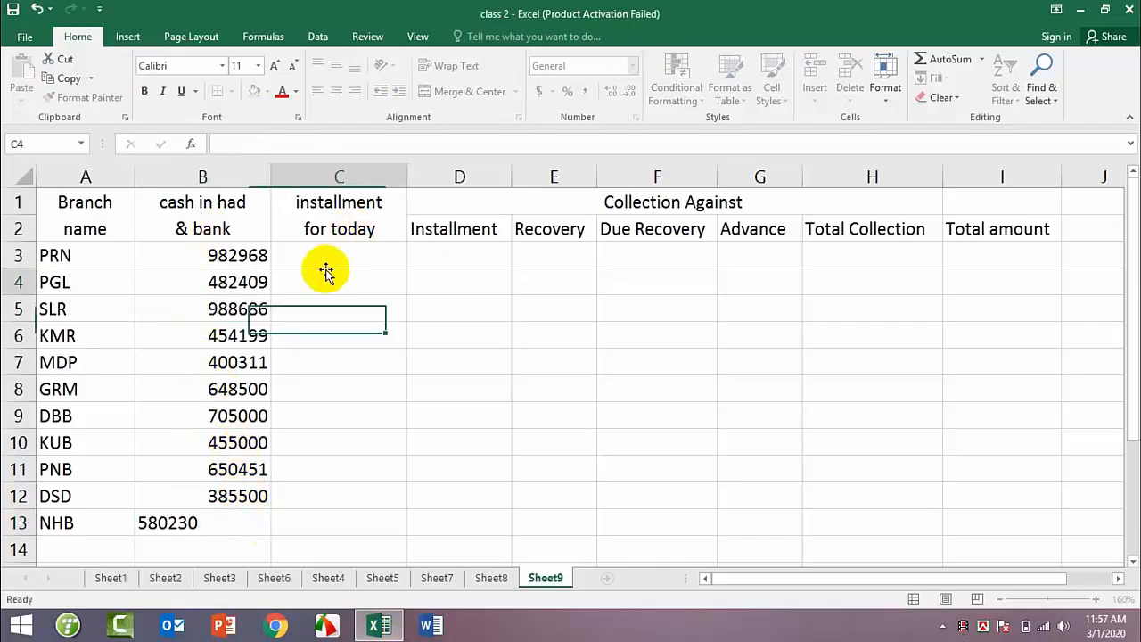
{"action": "left_click", "coordinate": [327, 257]}
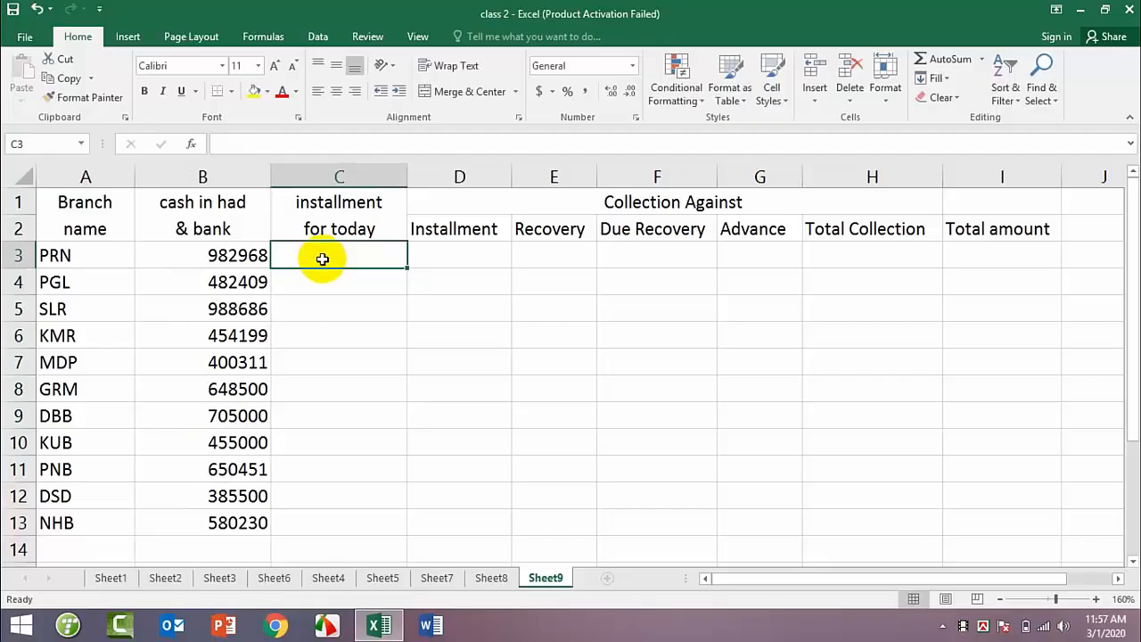
{"action": "type", "text": "2"}
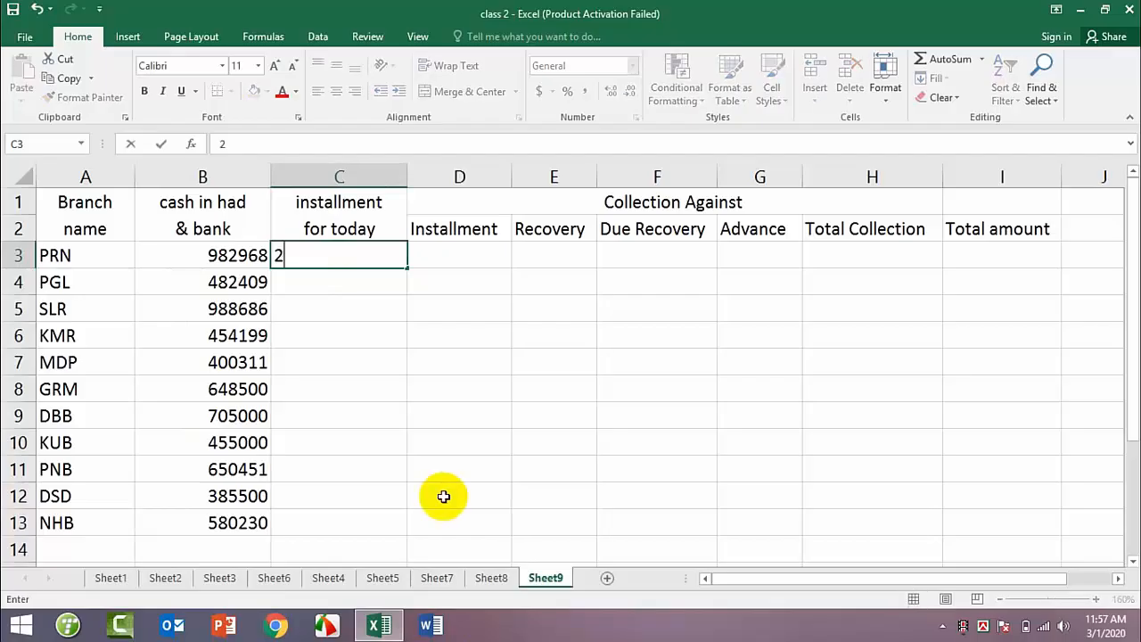
{"action": "type", "text": "11705"}
{"action": "key", "text": "ctrl+Return"}
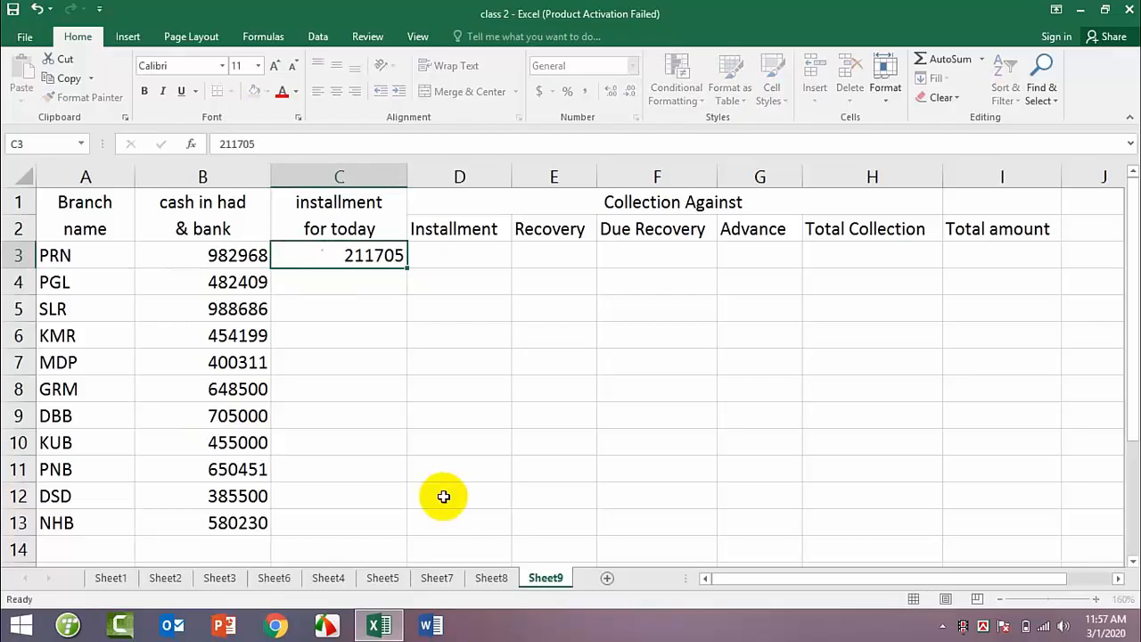
{"action": "key", "text": "Down"}
{"action": "type", "text": "230"}
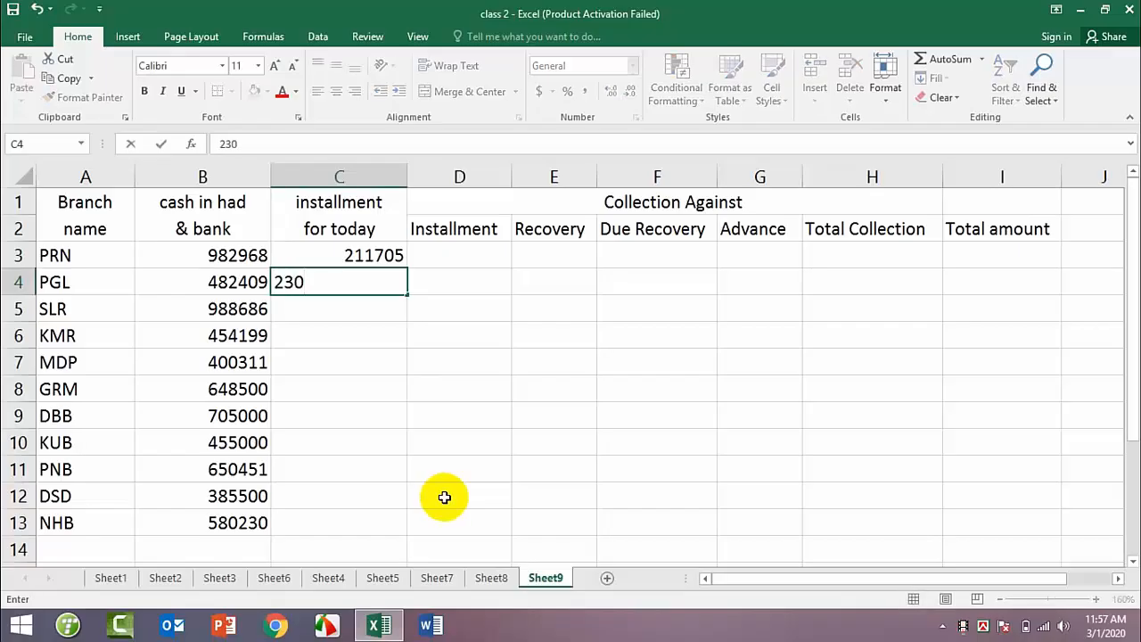
{"action": "type", "text": "068"}
{"action": "key", "text": "Return"}
{"action": "type", "text": "2"}
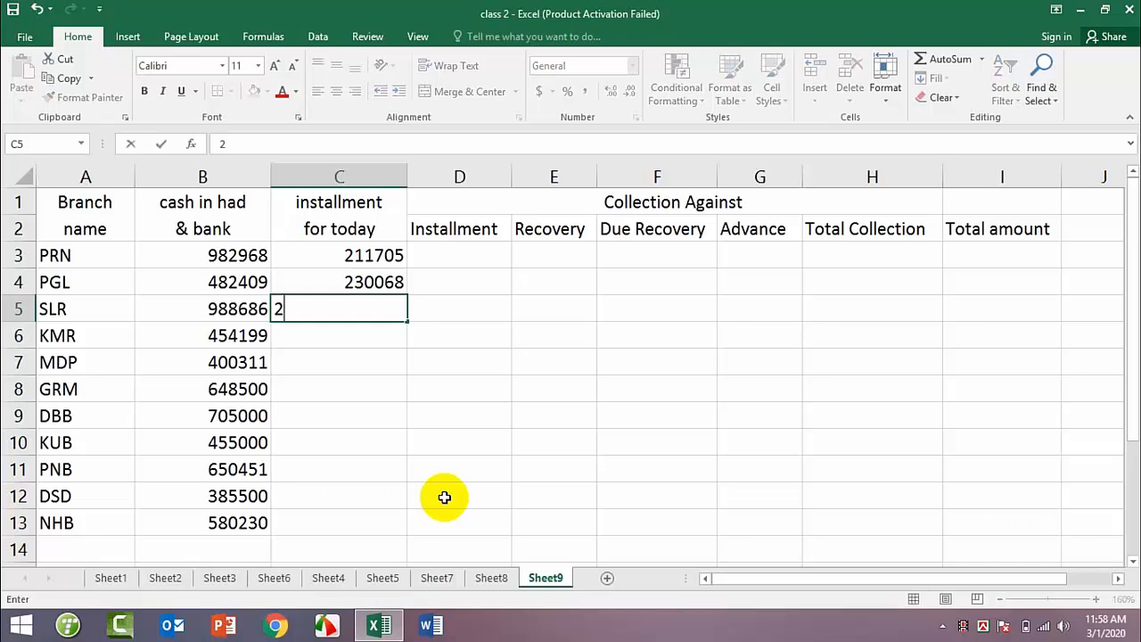
{"action": "type", "text": "3995"}
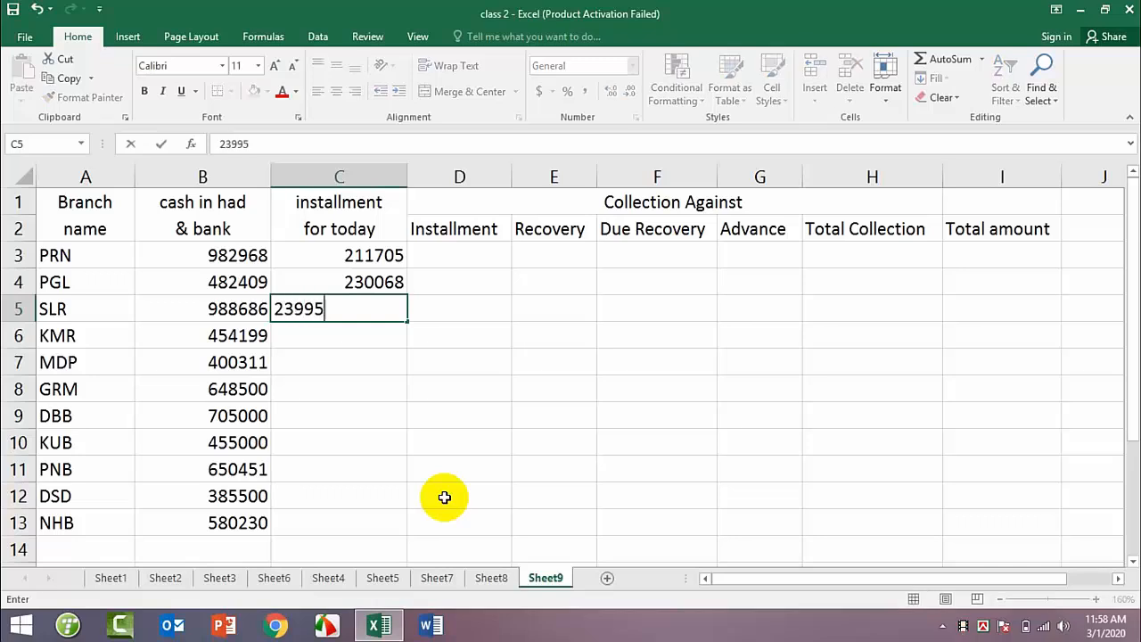
{"action": "key", "text": "Return"}
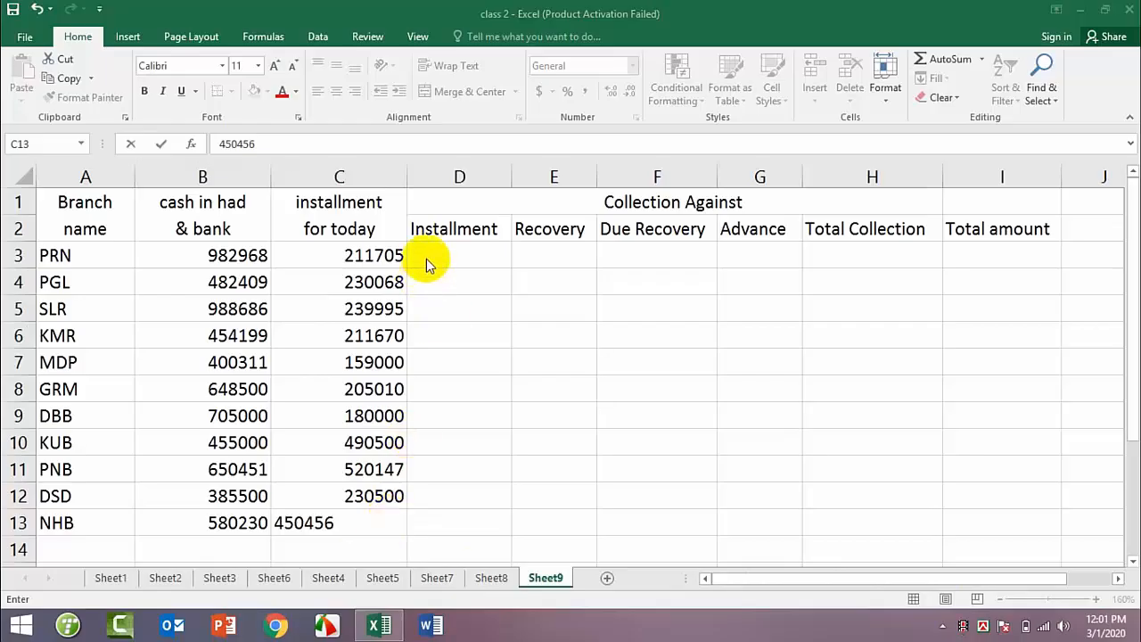
Step: Enter the collected Installment figures 170990, 184910 and 220760 in D3:D5 for PRN, PGL and SLR
{"action": "left_click", "coordinate": [453, 252]}
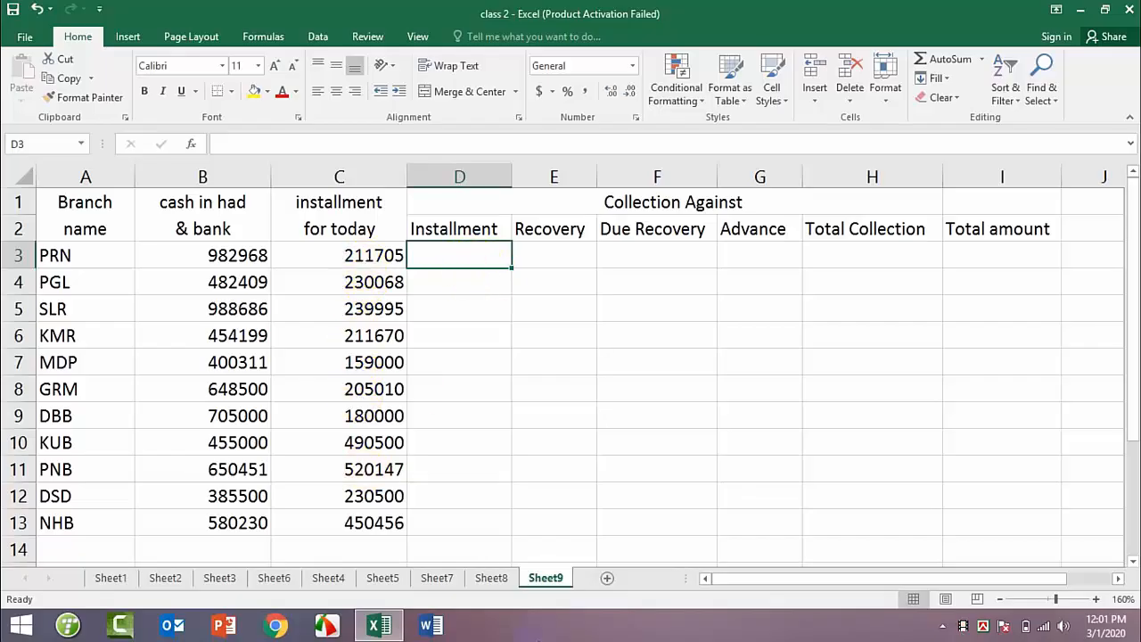
{"action": "type", "text": "170"}
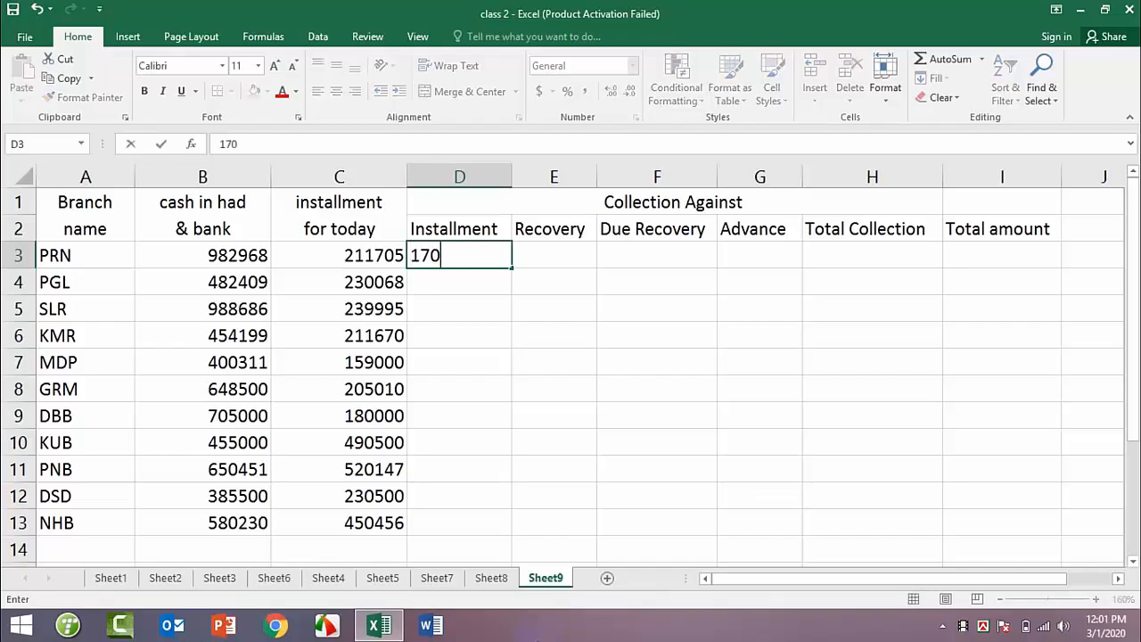
{"action": "type", "text": "990"}
{"action": "key", "text": "ctrl+Return"}
{"action": "key", "text": "Return"}
{"action": "type", "text": "184910"}
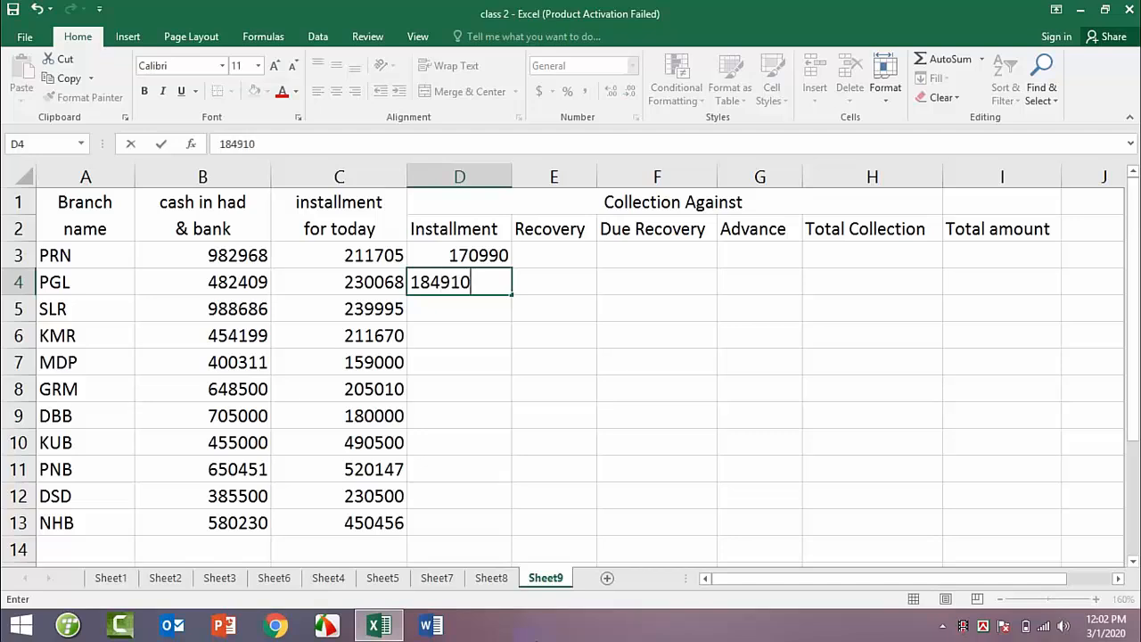
{"action": "key", "text": "Return"}
{"action": "type", "text": "2"}
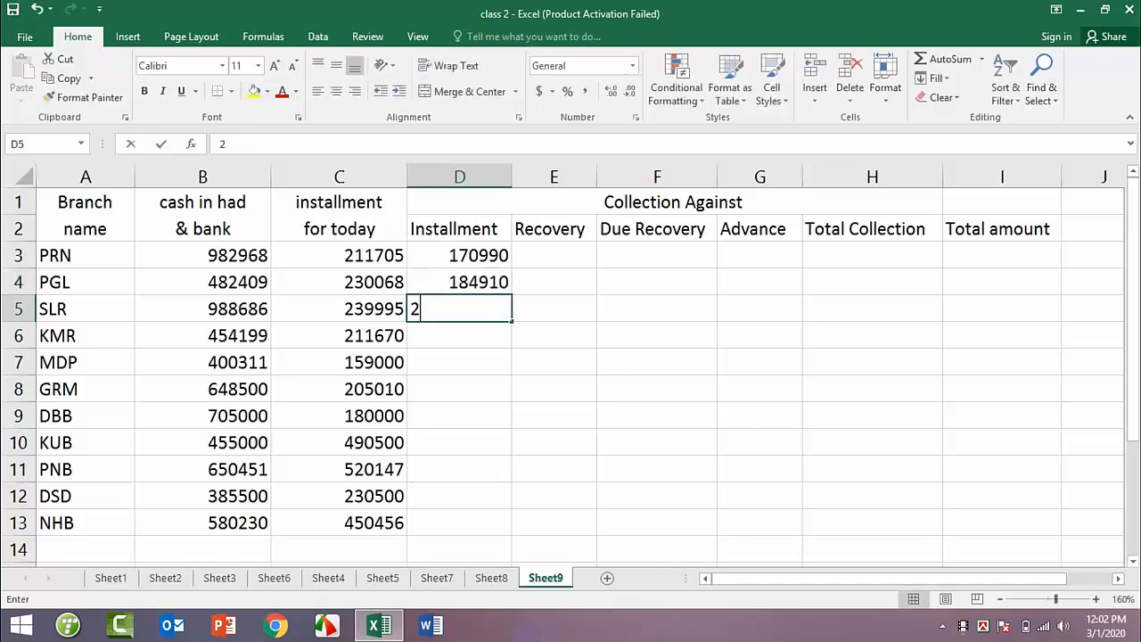
{"action": "type", "text": "20760"}
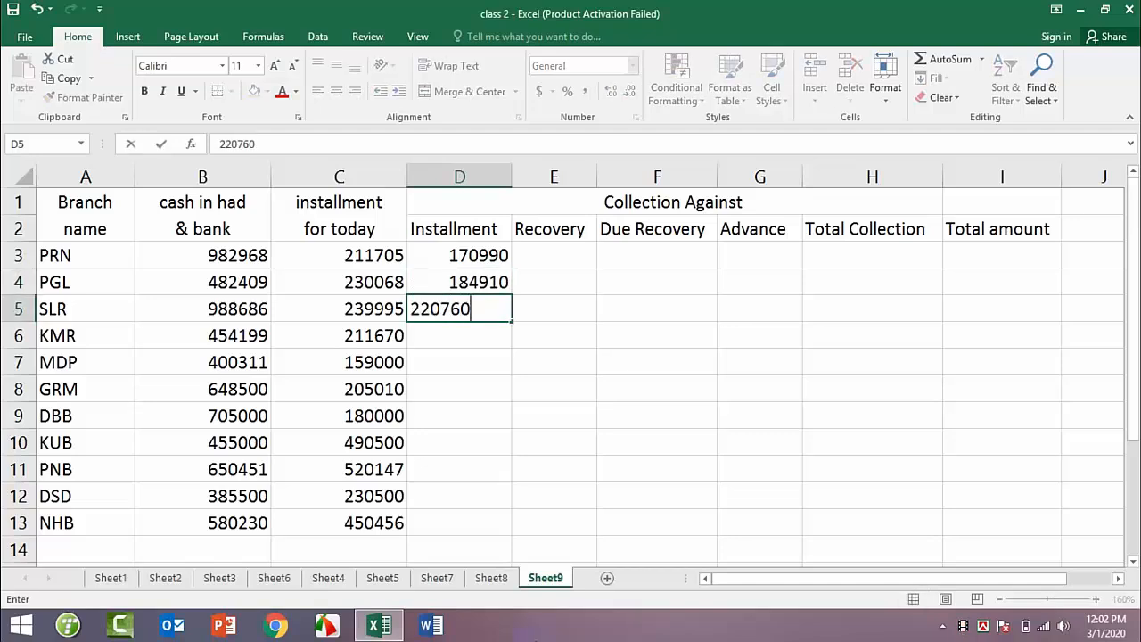
{"action": "key", "text": "Return"}
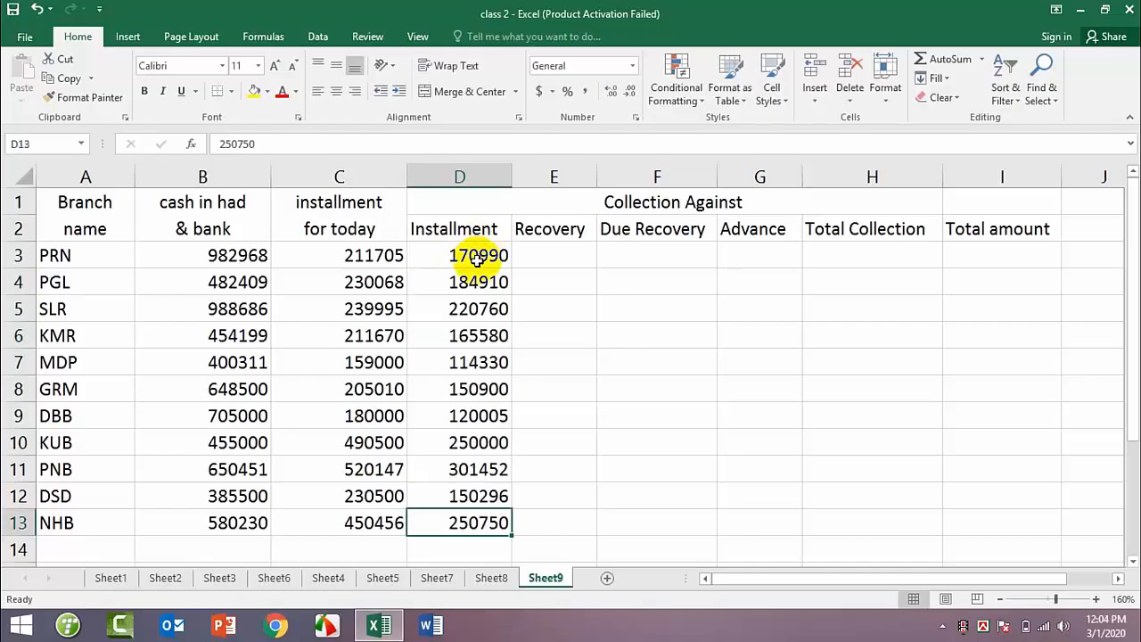
Step: Calculate PRN's Recovery percentage in E3 with the formula =+D3/C3*100
{"action": "left_click", "coordinate": [548, 250]}
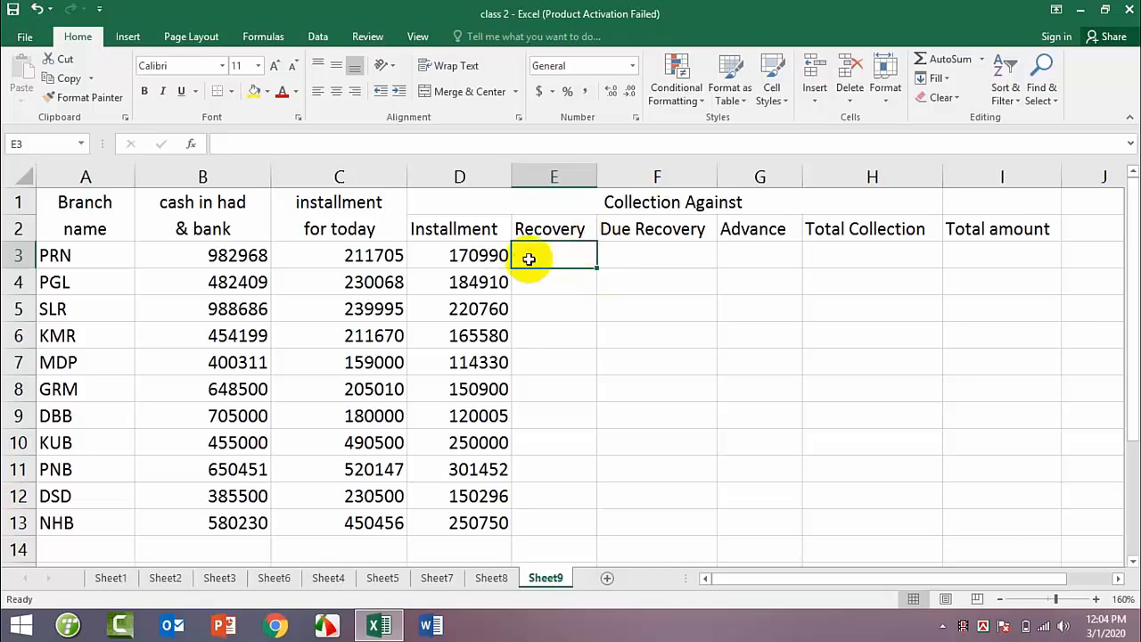
{"action": "left_click", "coordinate": [236, 143]}
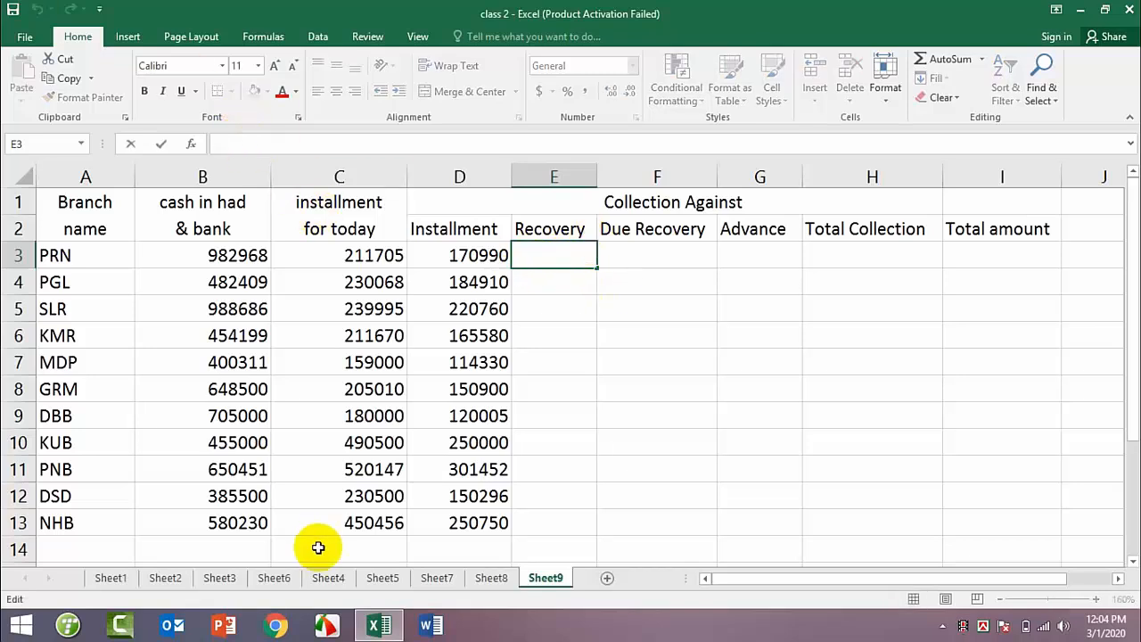
{"action": "type", "text": "=+"}
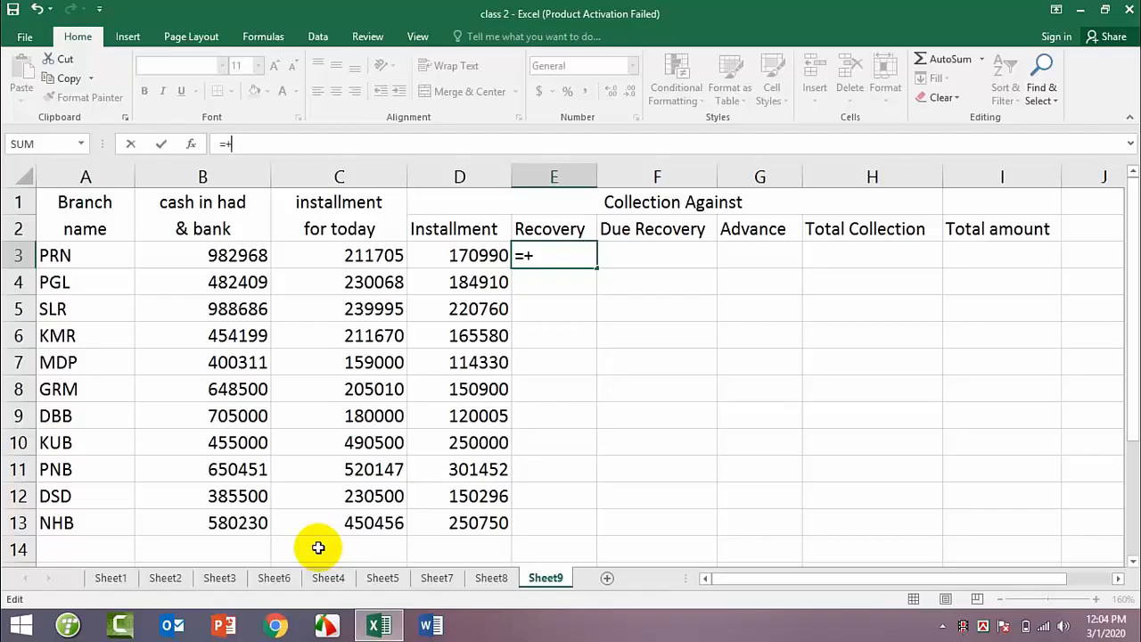
{"action": "type", "text": "D3/"}
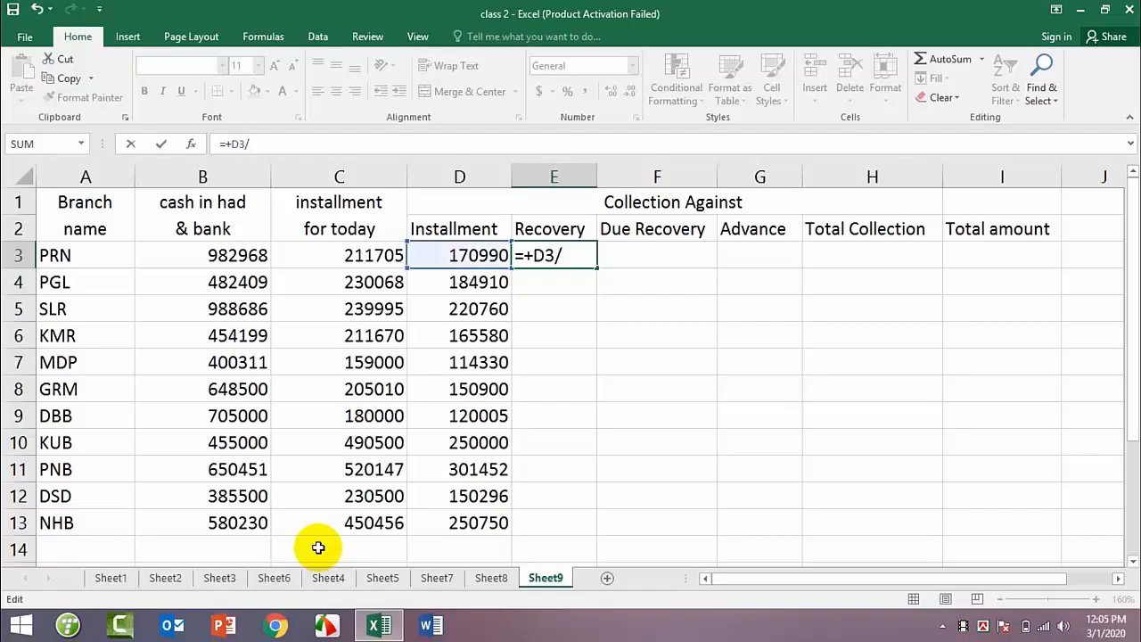
{"action": "type", "text": "C3*100"}
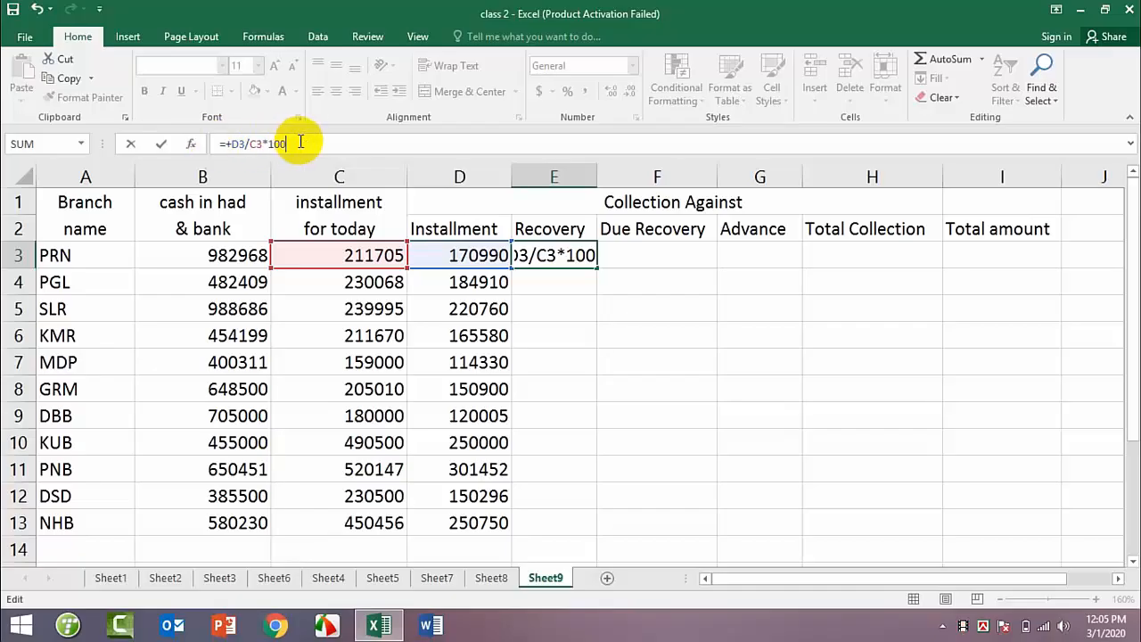
{"action": "key", "text": "Return"}
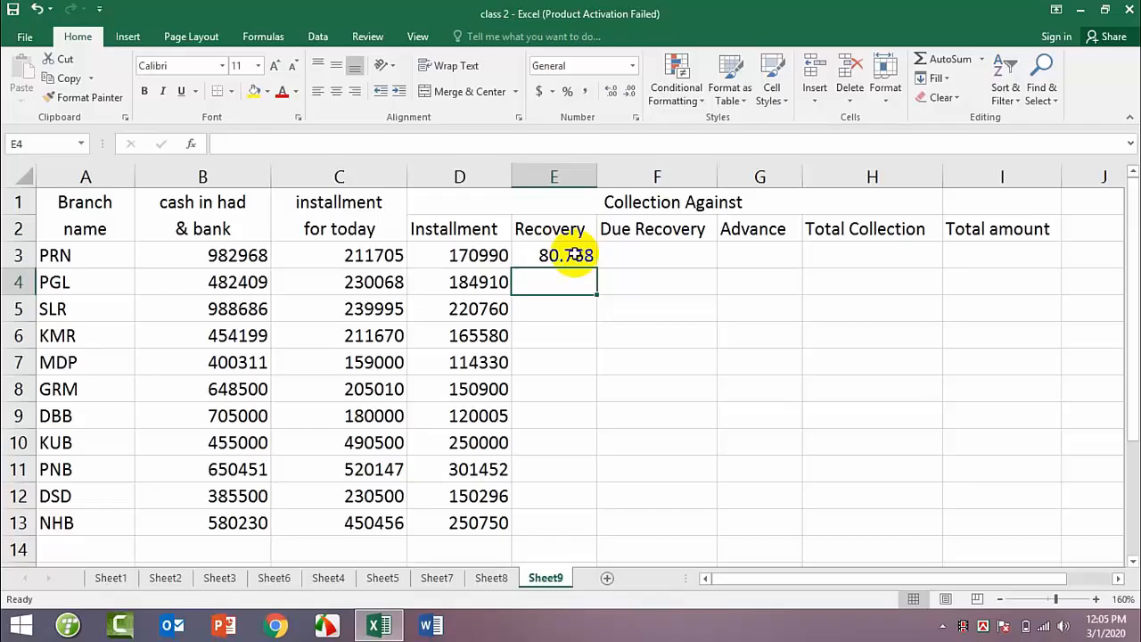
Step: Calculate PRN's Due Recovery in F3 with the formula =+E3-100
{"action": "left_click", "coordinate": [631, 249]}
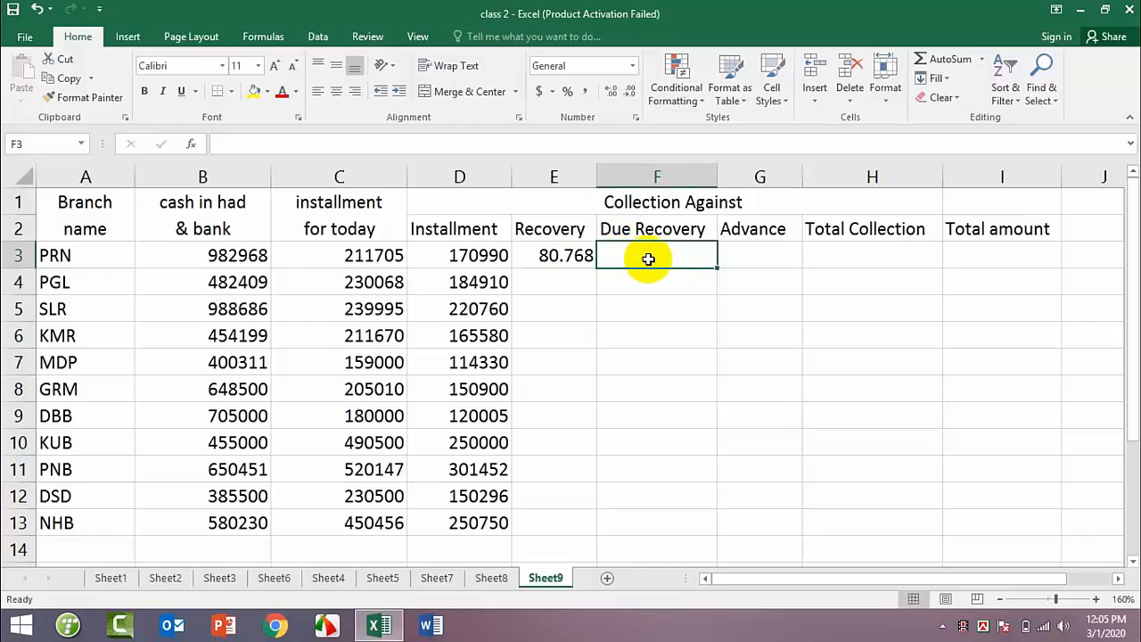
{"action": "left_click", "coordinate": [305, 143]}
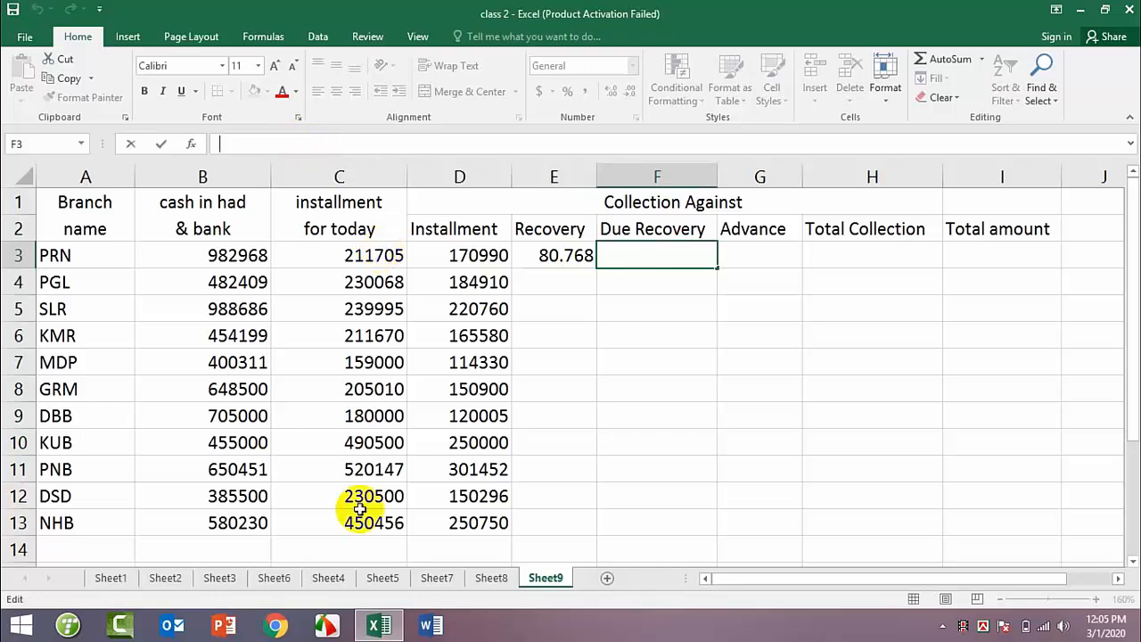
{"action": "type", "text": "=+E3-100"}
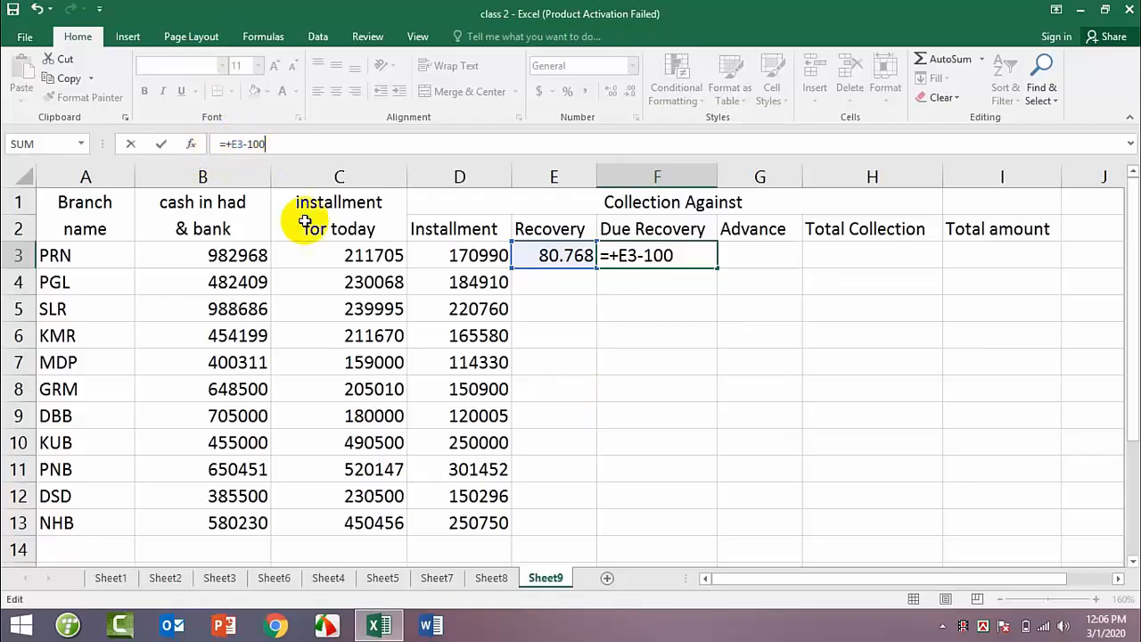
{"action": "key", "text": "Return"}
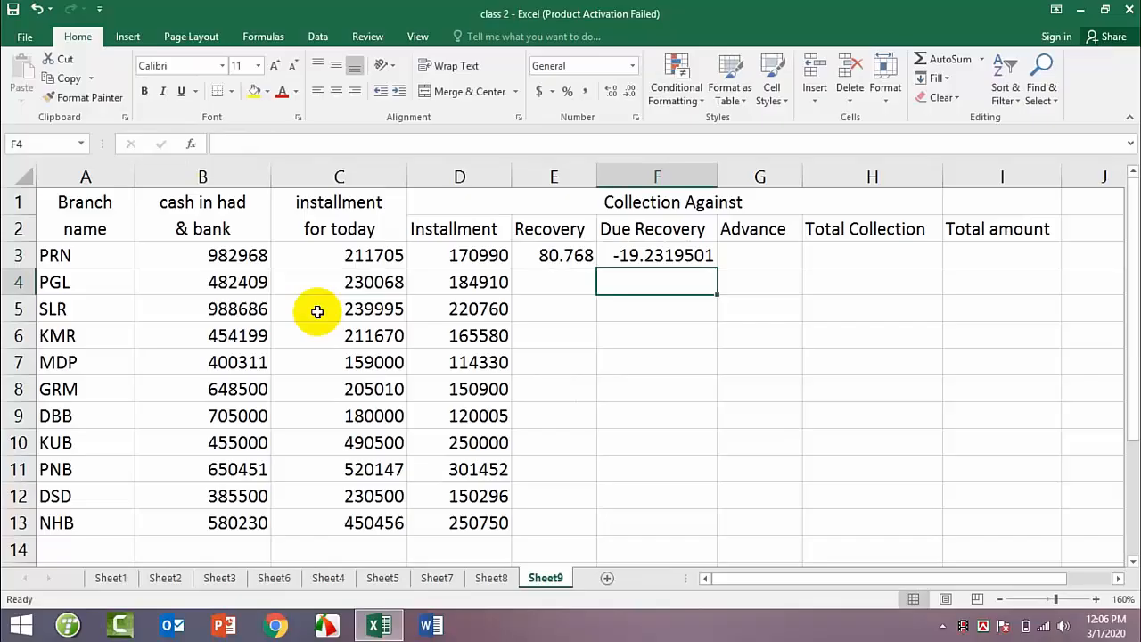
{"action": "key", "text": "Up"}
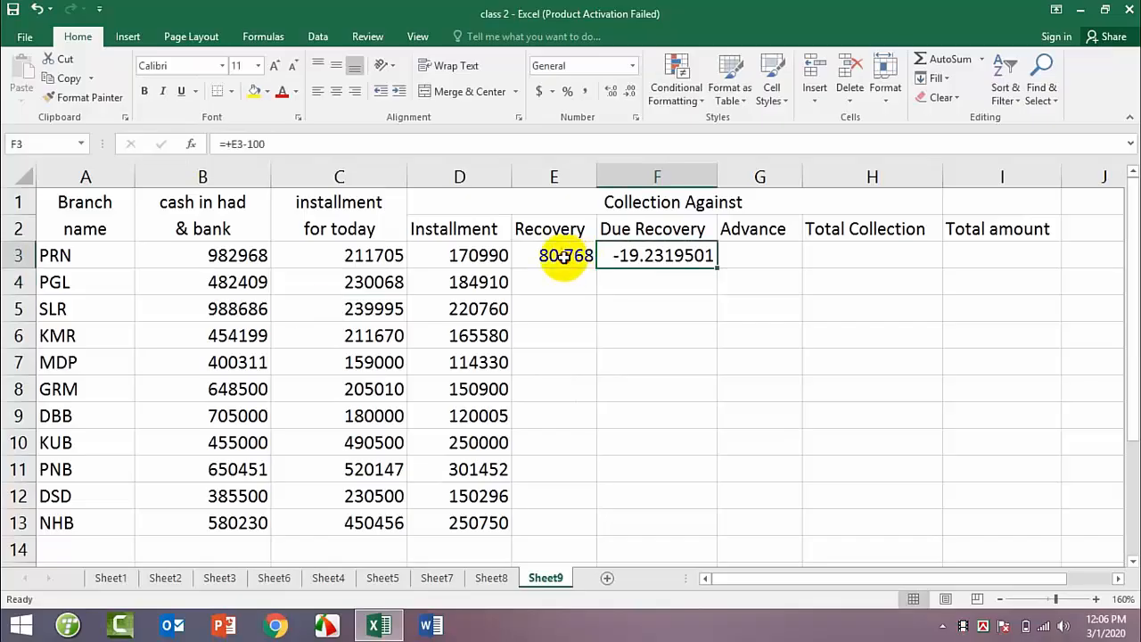
Step: Reduce PRN's Recovery value in E3 and Due Recovery value in F3 to two decimal places
{"action": "left_click", "coordinate": [562, 255]}
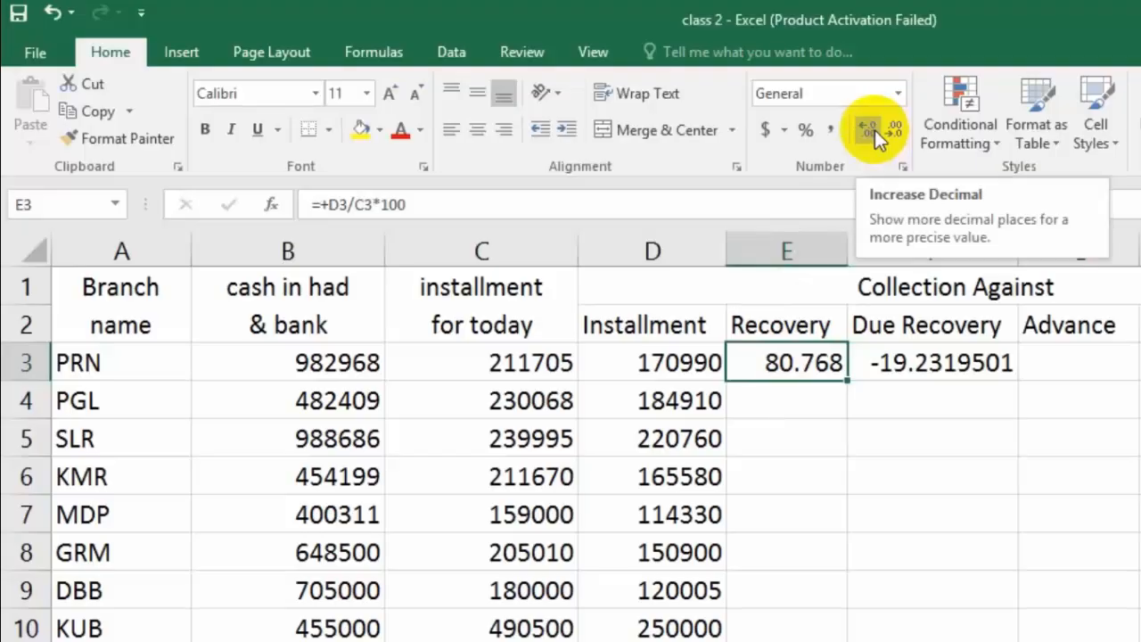
{"action": "left_click", "coordinate": [900, 130]}
{"action": "left_click", "coordinate": [938, 368]}
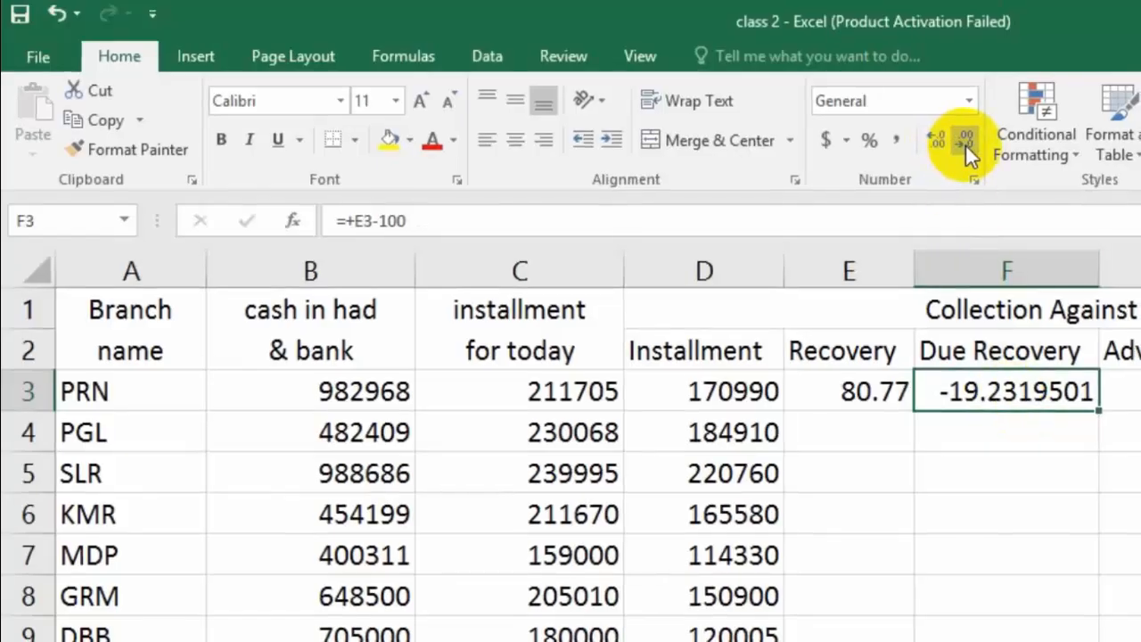
{"action": "left_click", "coordinate": [966, 141]}
{"action": "left_click", "coordinate": [966, 141]}
{"action": "left_click", "coordinate": [966, 141]}
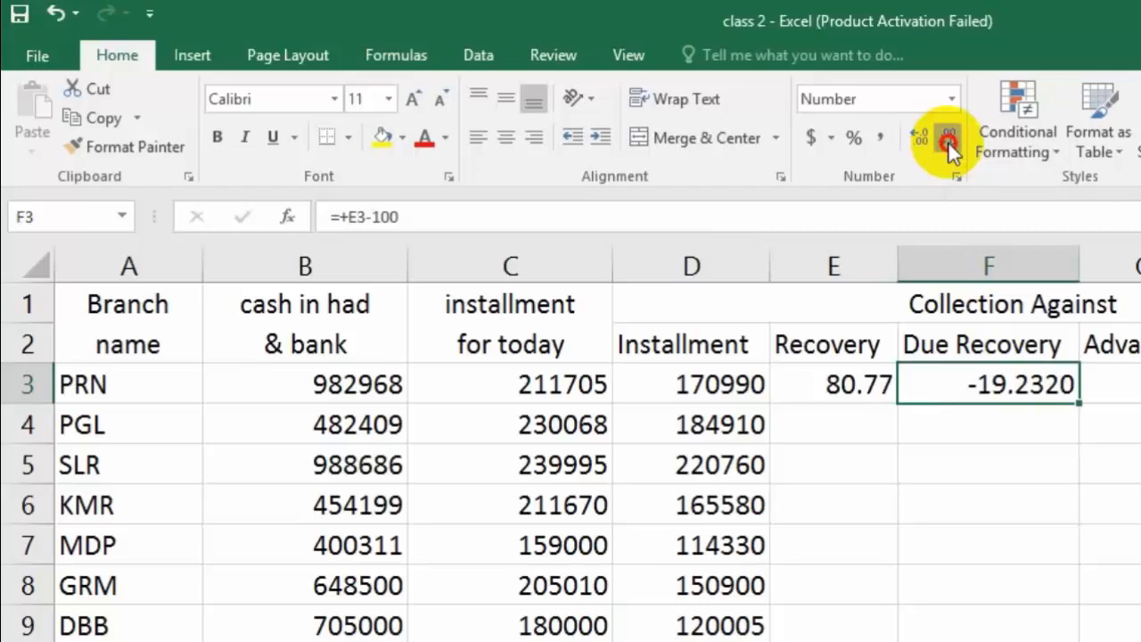
{"action": "left_click", "coordinate": [949, 141]}
{"action": "left_click", "coordinate": [949, 140]}
Step: Enter the Advance figure 13840 in G3 for PRN
{"action": "left_click", "coordinate": [1113, 384]}
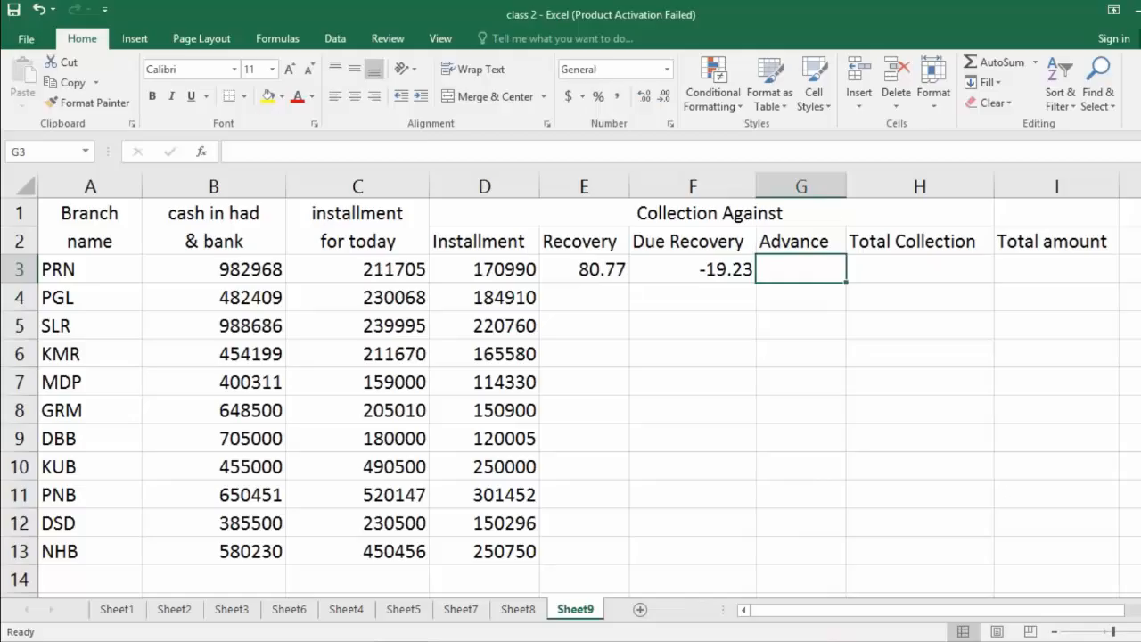
{"action": "type", "text": "13840"}
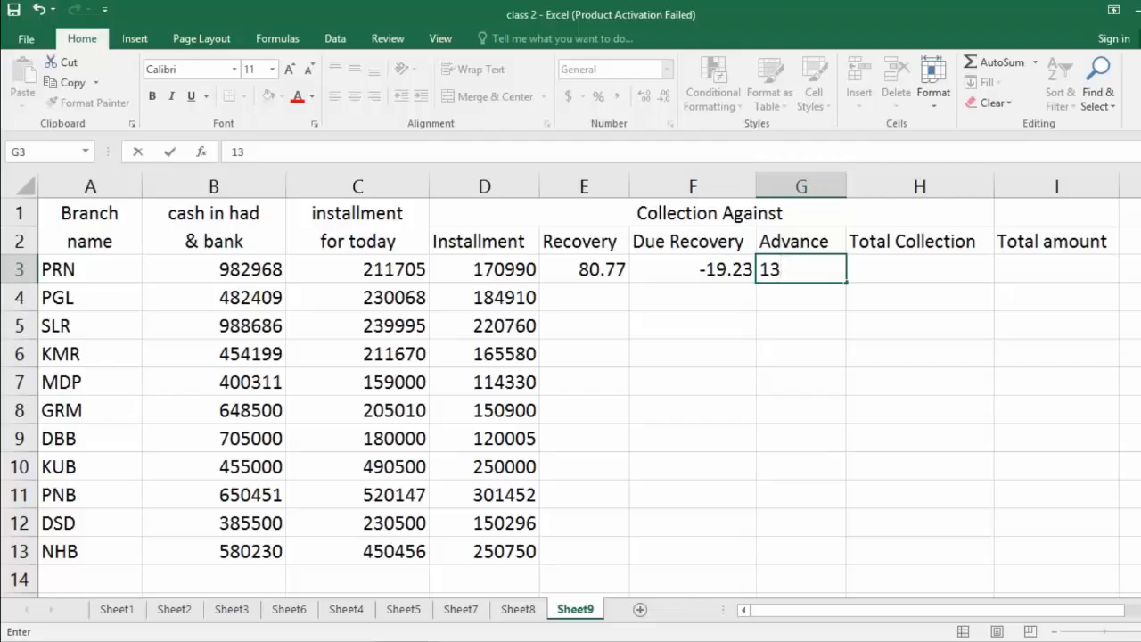
{"action": "key", "text": "Return"}
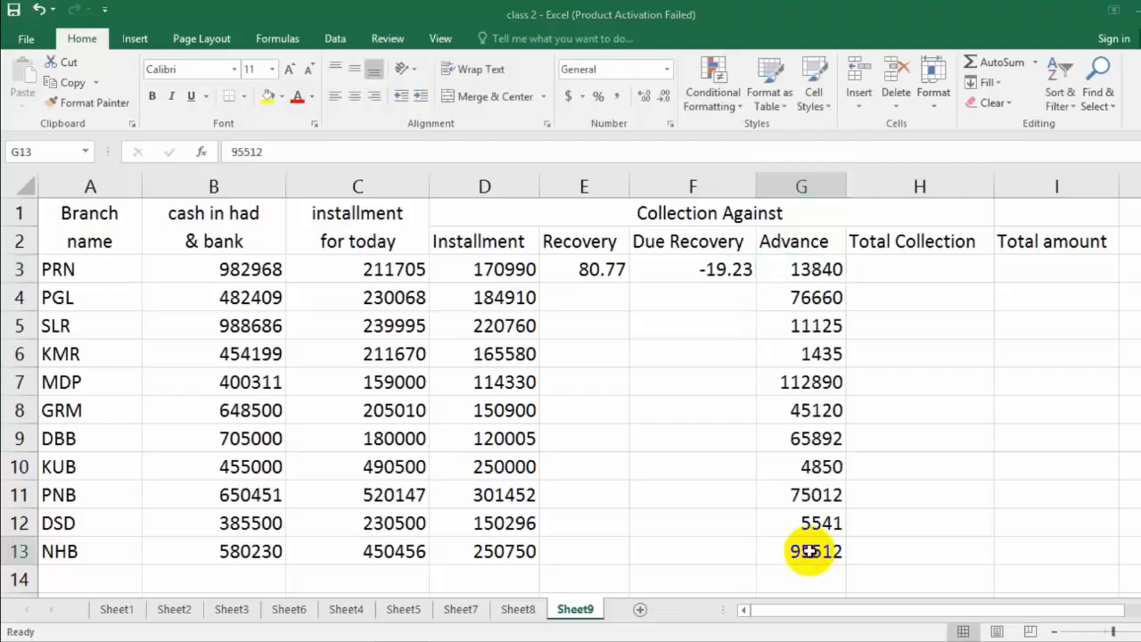
{"action": "left_click", "coordinate": [797, 547]}
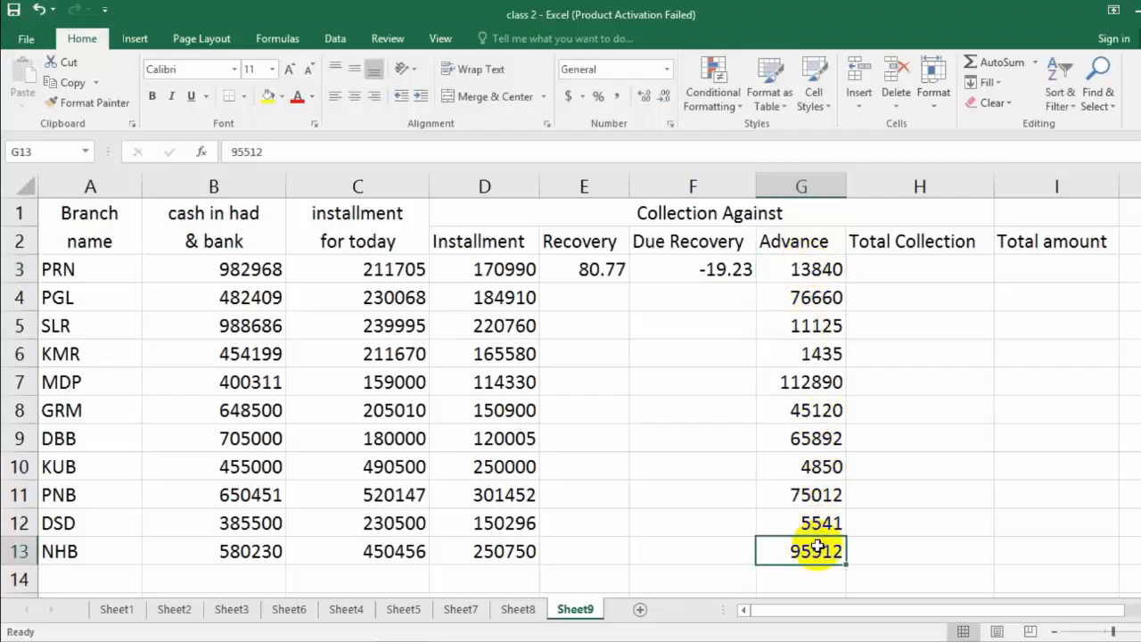
Step: Copy the Recovery formula from E3 down to E13 and the Due Recovery formula from F3 down to F13
{"action": "left_click", "coordinate": [594, 300]}
{"action": "left_click", "coordinate": [595, 267]}
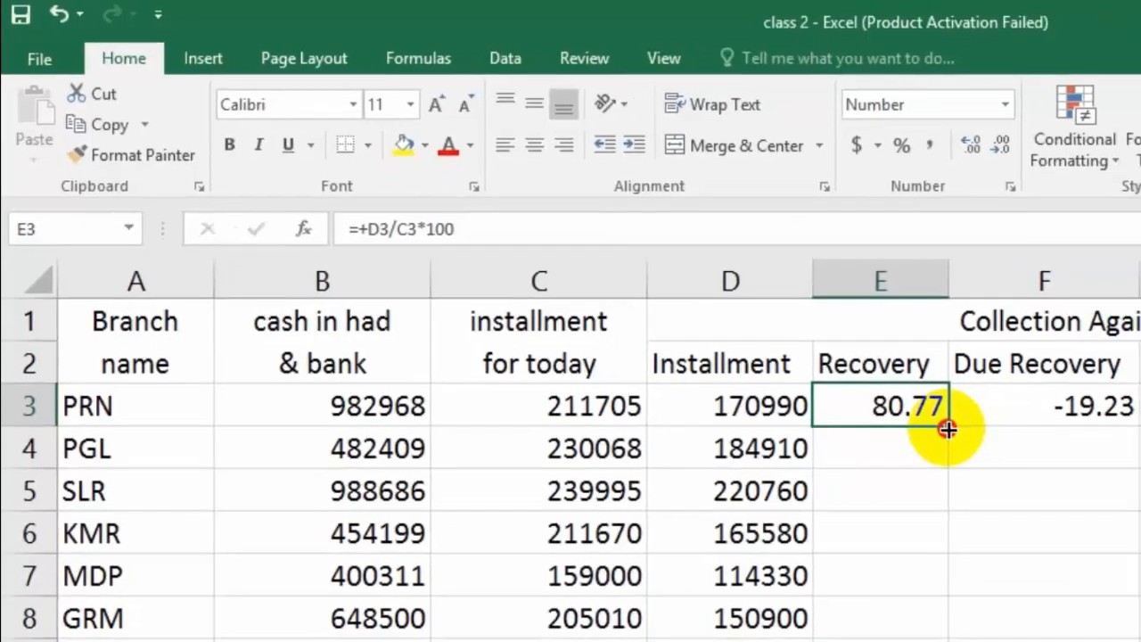
{"action": "left_click_drag", "start_coordinate": [1025, 465], "coordinate": [637, 565]}
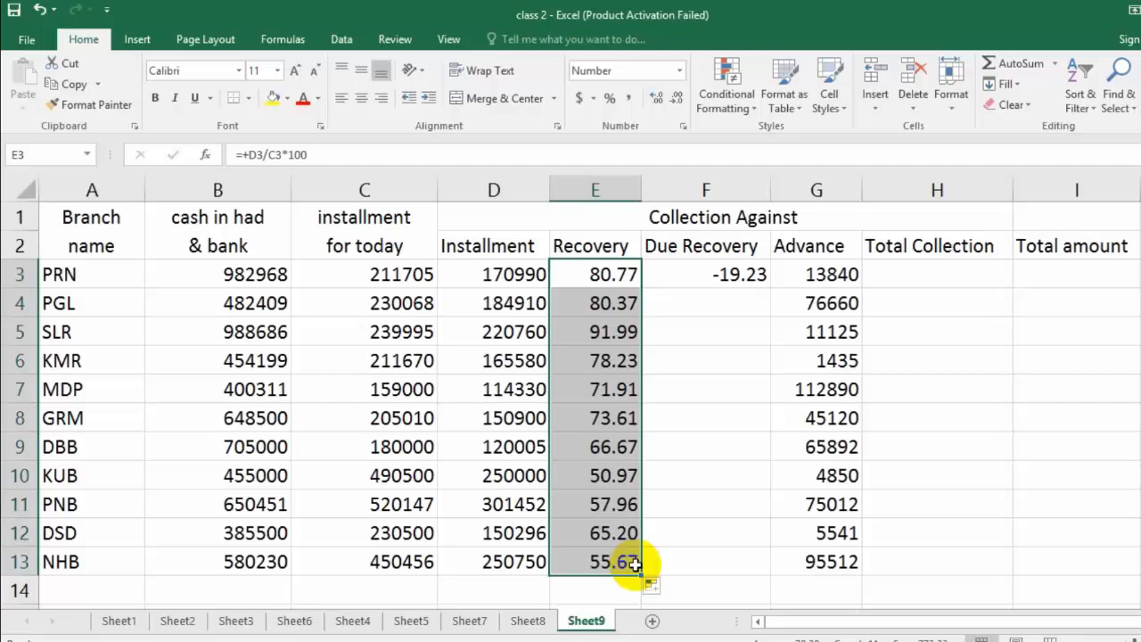
{"action": "left_click", "coordinate": [729, 275]}
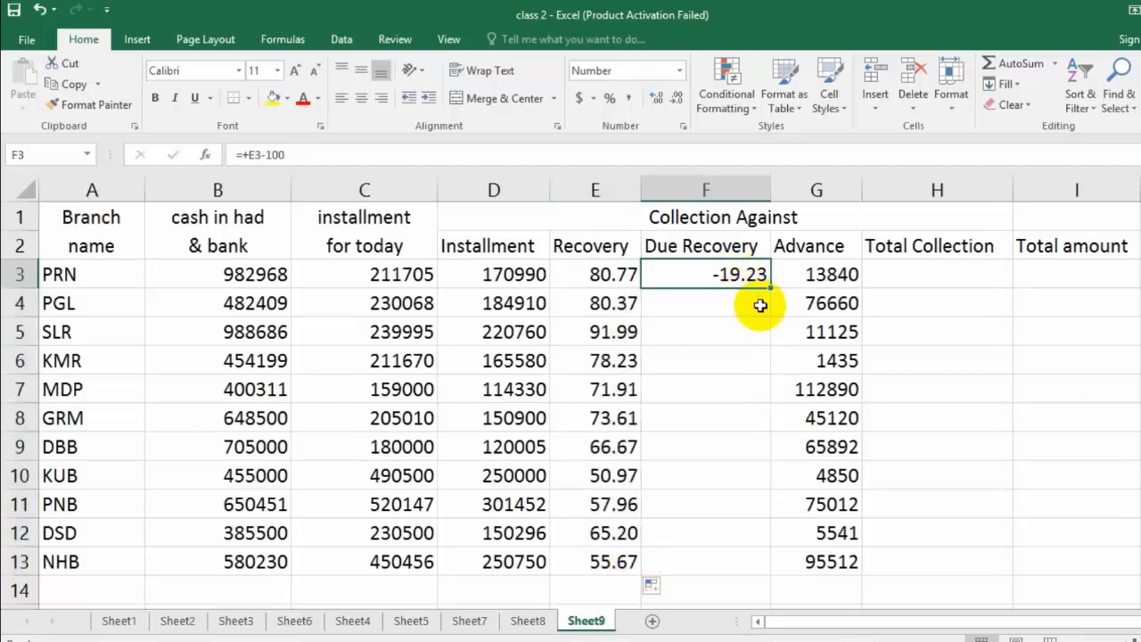
{"action": "left_click_drag", "start_coordinate": [771, 289], "coordinate": [749, 561]}
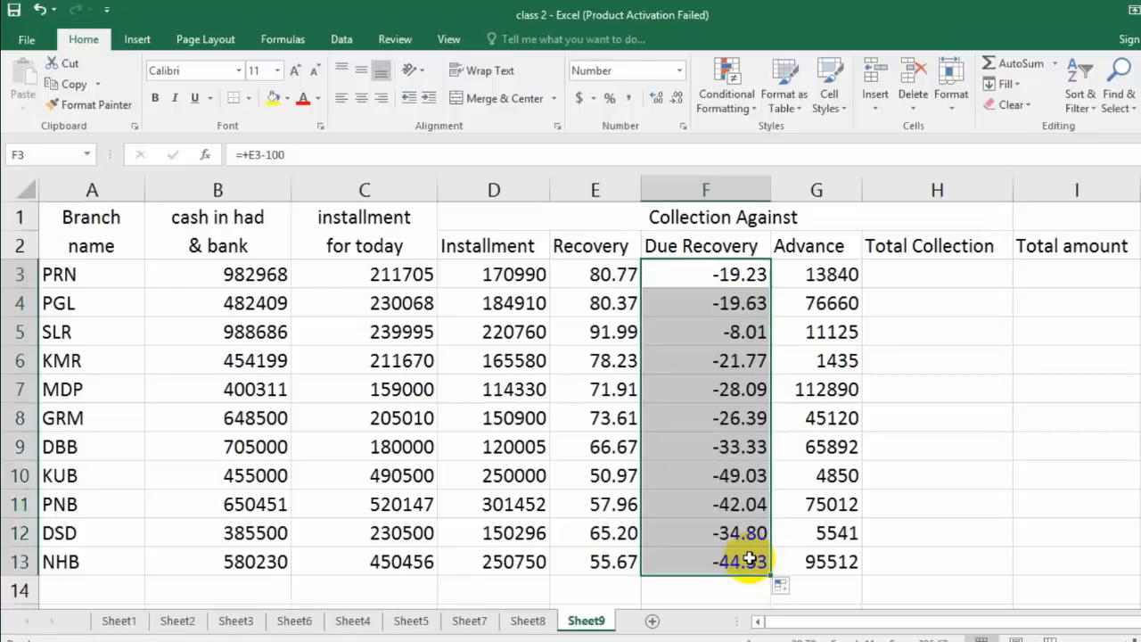
Step: Calculate PRN's Total Collection in H3 with the formula =+D3+G3 and copy it down to H13
{"action": "left_click", "coordinate": [901, 274]}
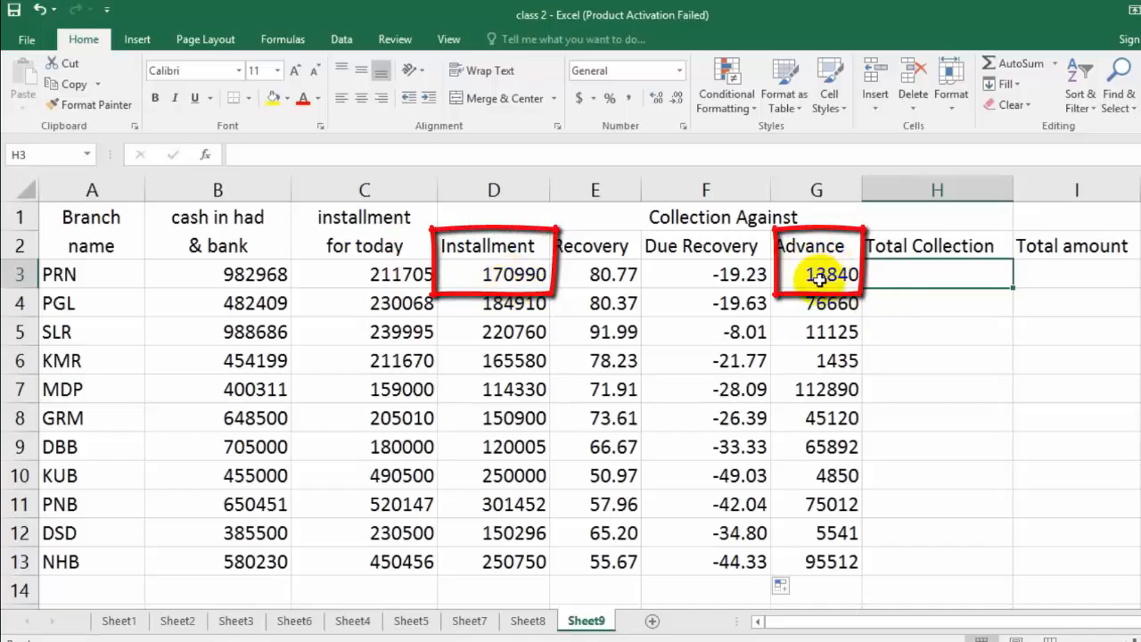
{"action": "left_click", "coordinate": [295, 152]}
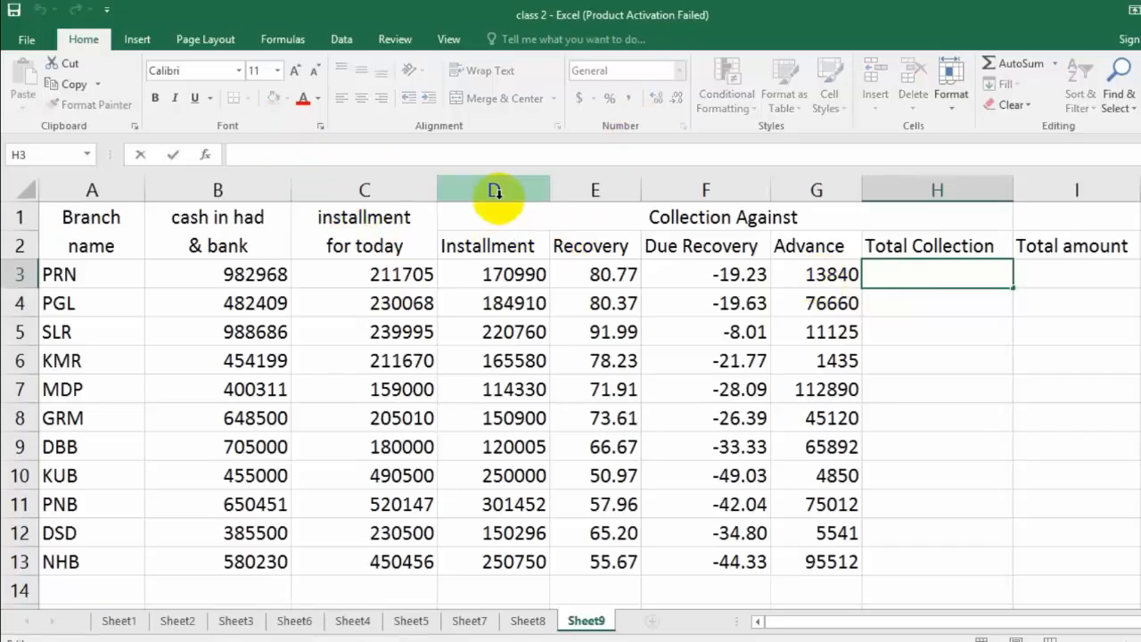
{"action": "type", "text": "=+D3+"}
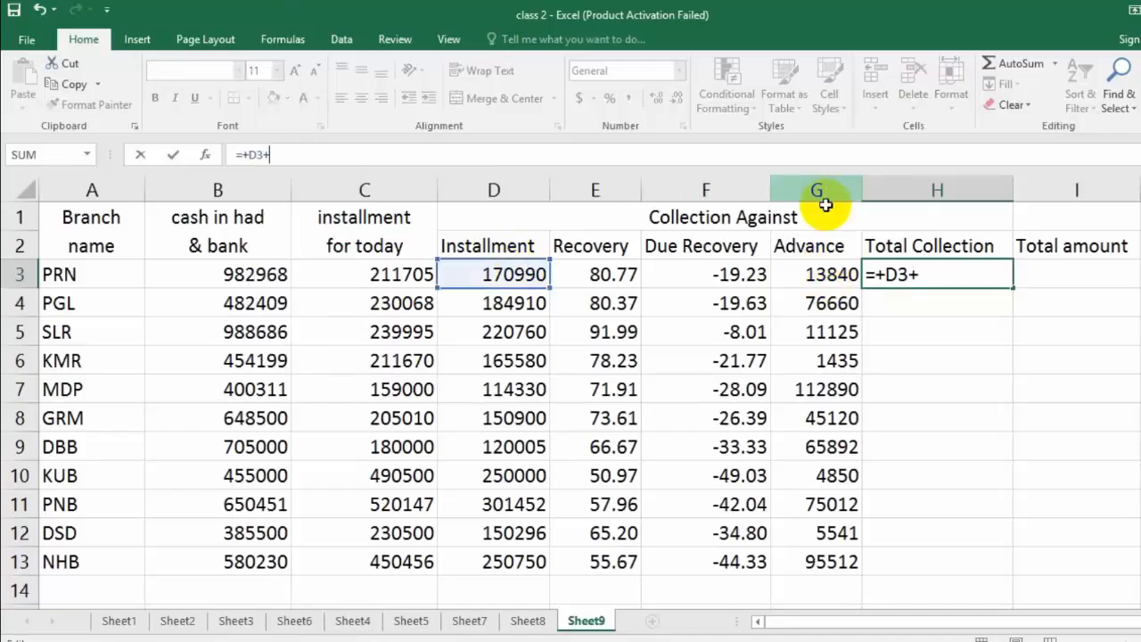
{"action": "type", "text": "G"}
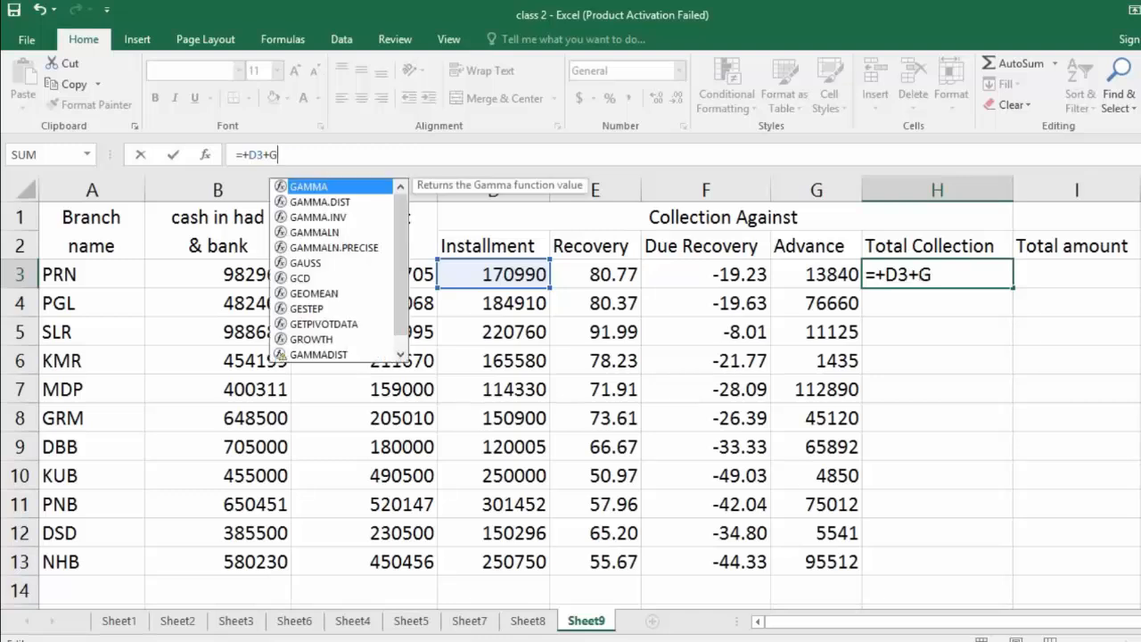
{"action": "type", "text": "3"}
{"action": "key", "text": "Return"}
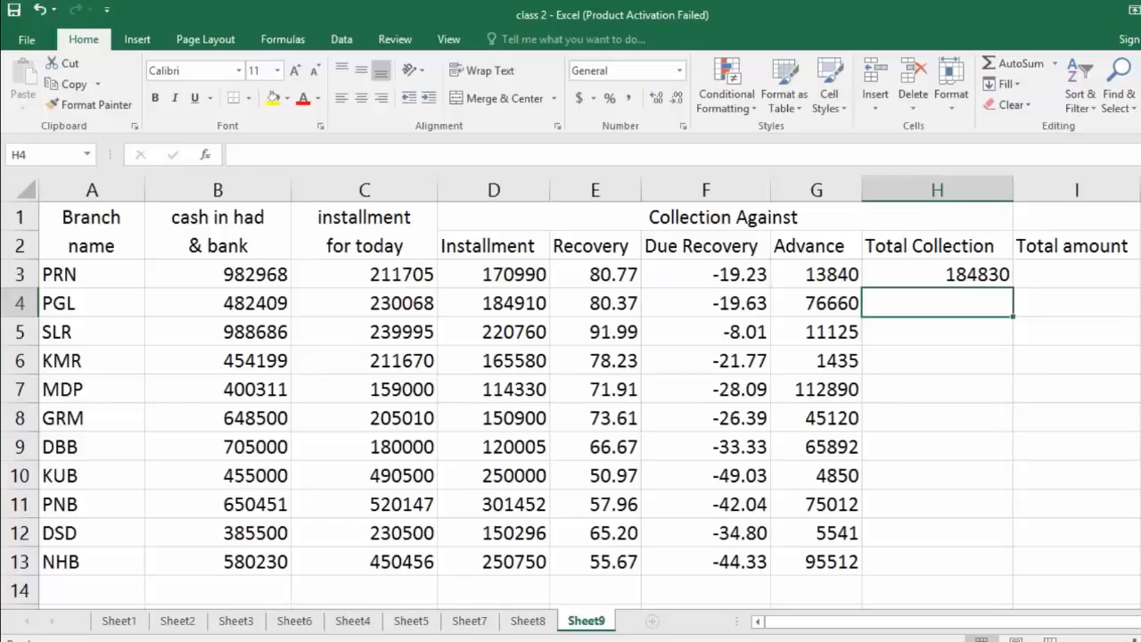
{"action": "left_click", "coordinate": [993, 276]}
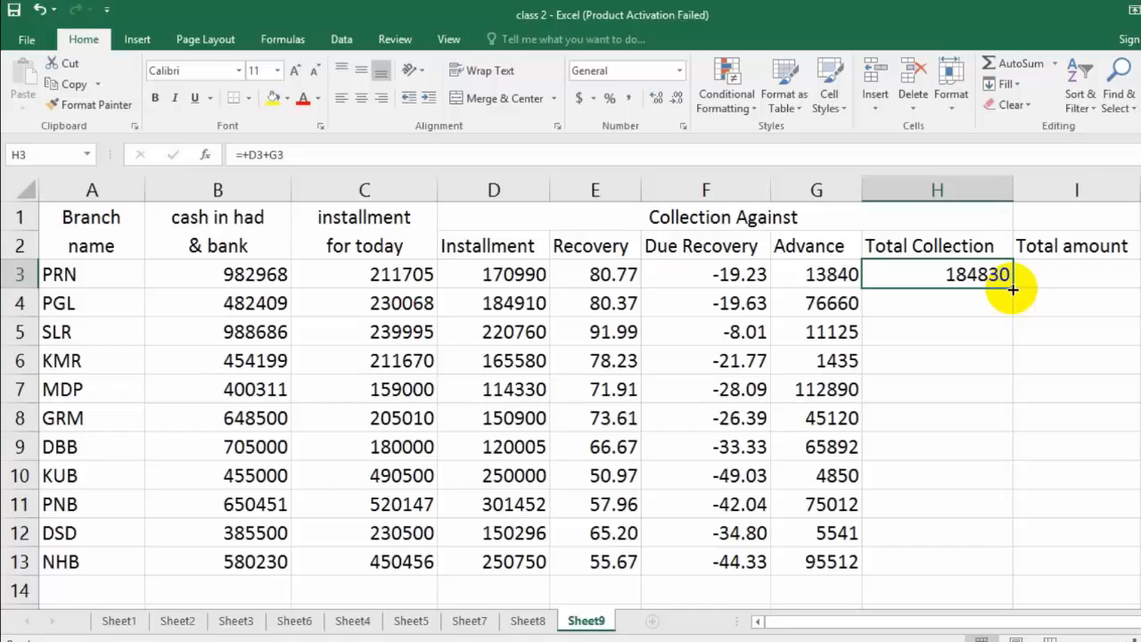
{"action": "left_click_drag", "start_coordinate": [1014, 289], "coordinate": [995, 569]}
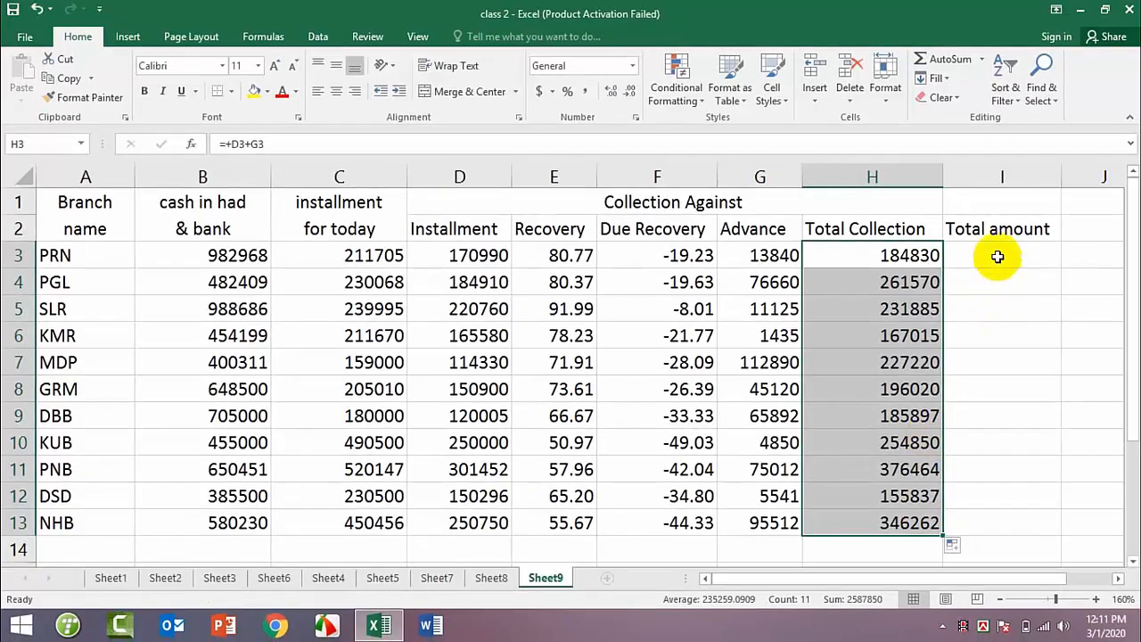
Step: Calculate PRN's Total amount in I3 with the formula =B3+H3
{"action": "left_click", "coordinate": [1071, 269]}
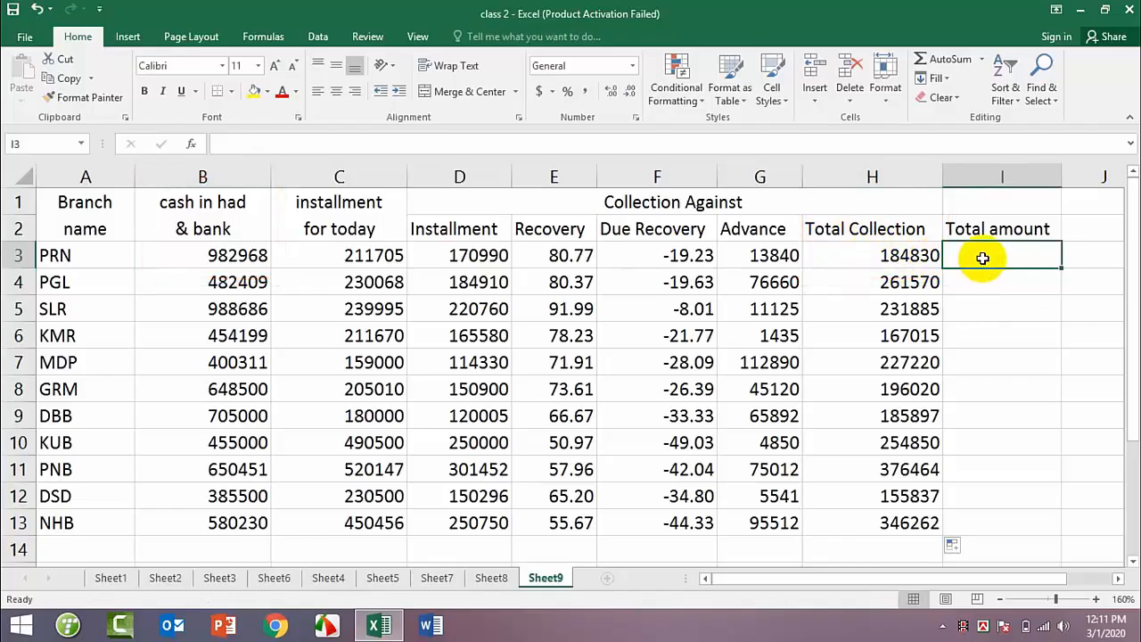
{"action": "type", "text": "="}
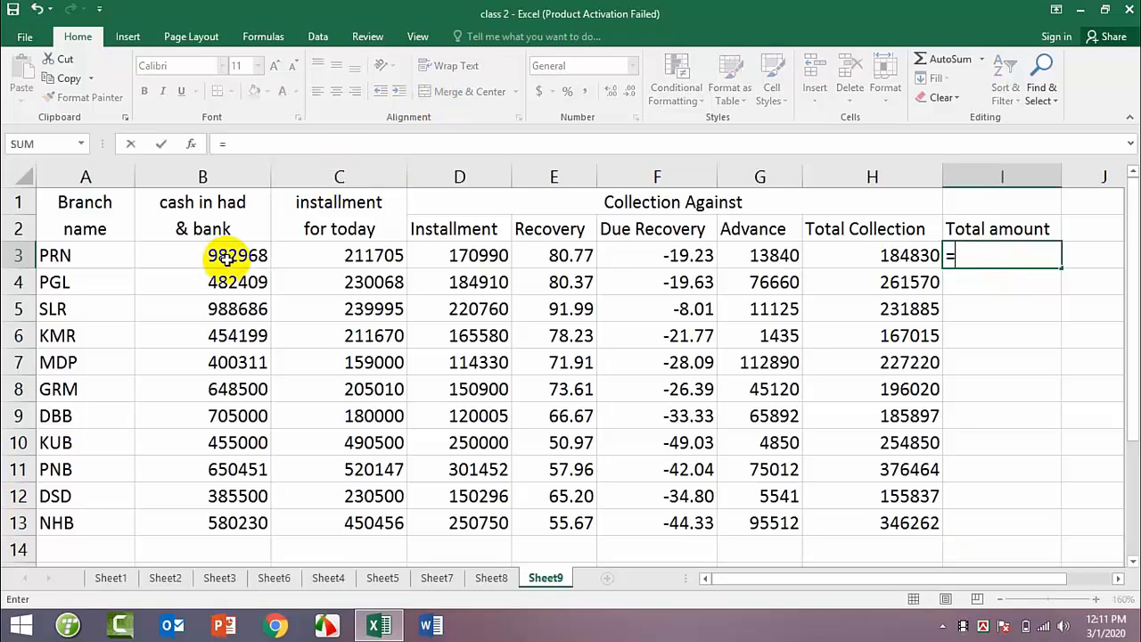
{"action": "type", "text": "B3+"}
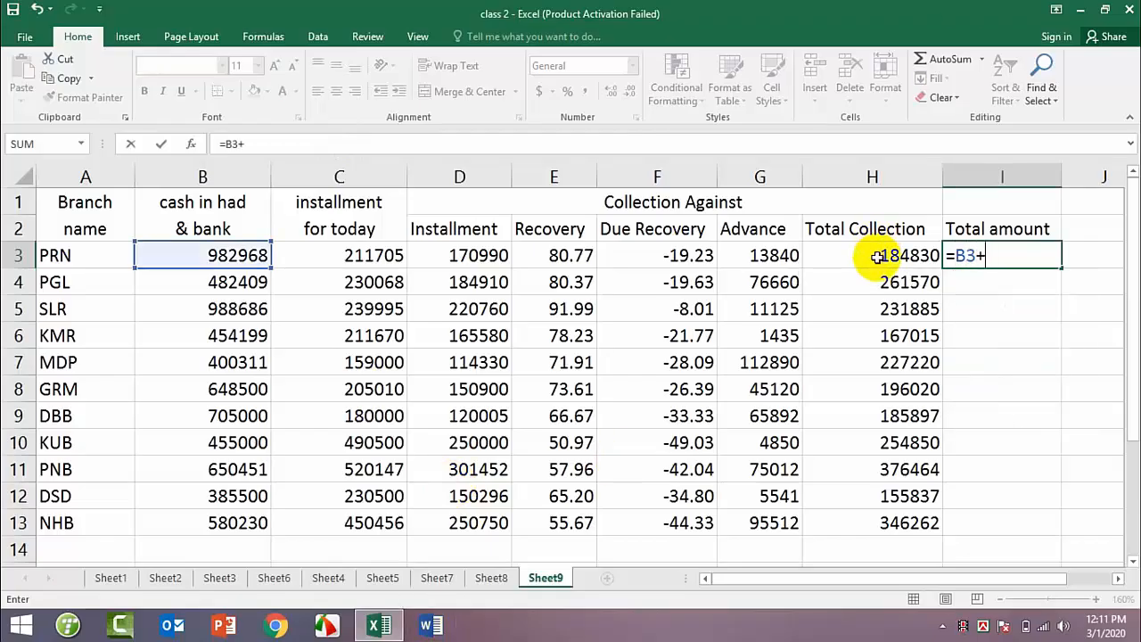
{"action": "type", "text": "H3"}
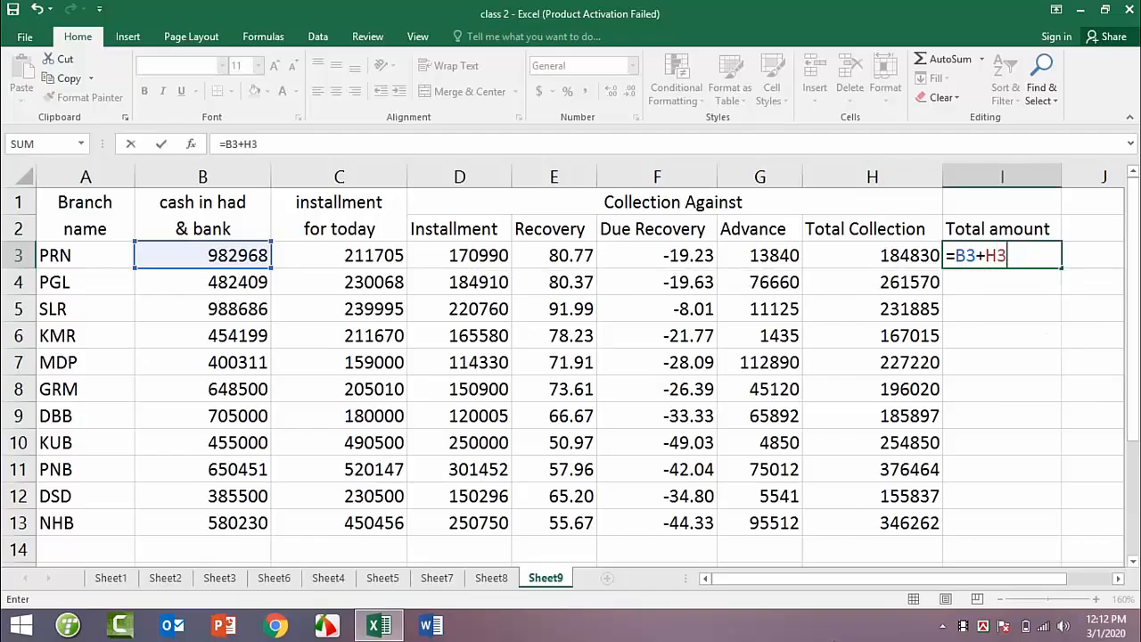
{"action": "key", "text": "Return"}
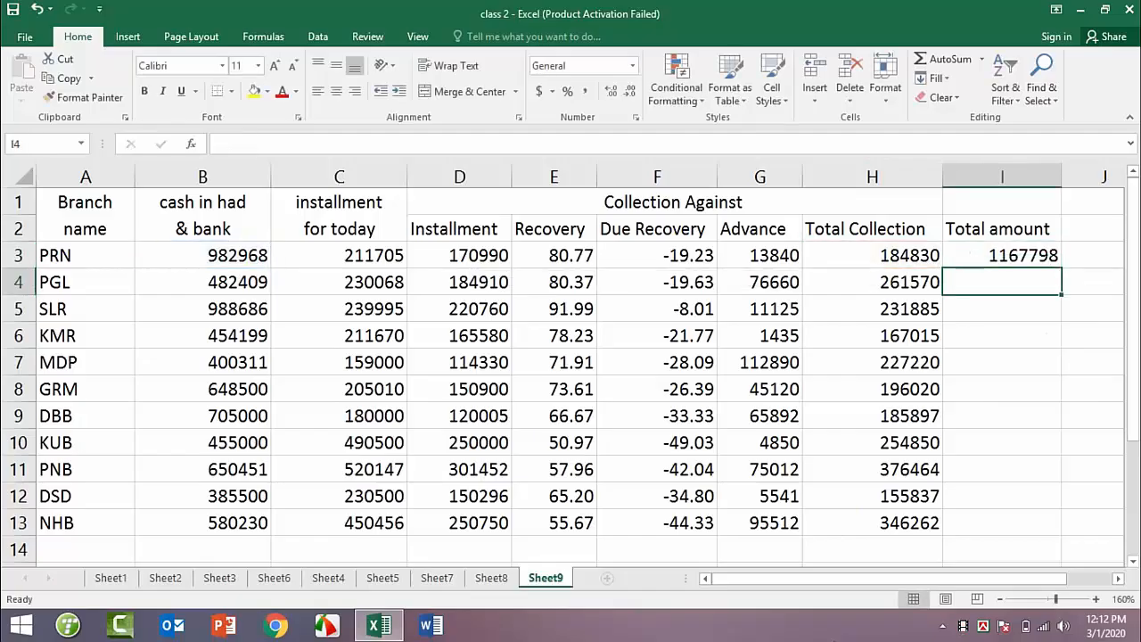